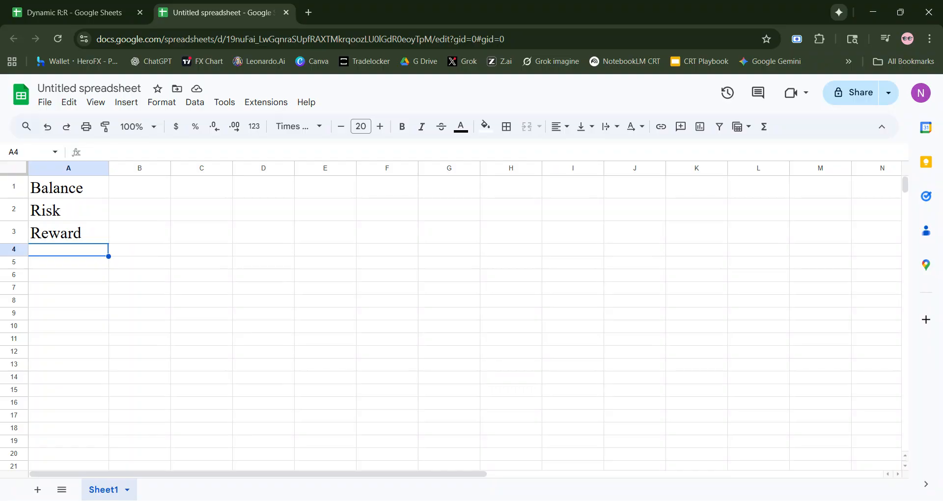
- Review the finished Dynamic R:R spreadsheet and the Balance, Risk and Reward labels in the untitled spreadsheet
click(94, 11)
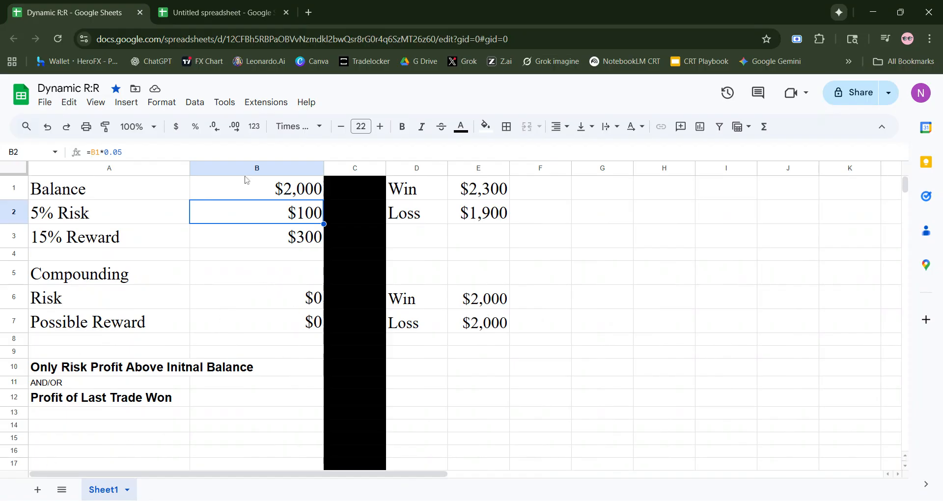
click(195, 22)
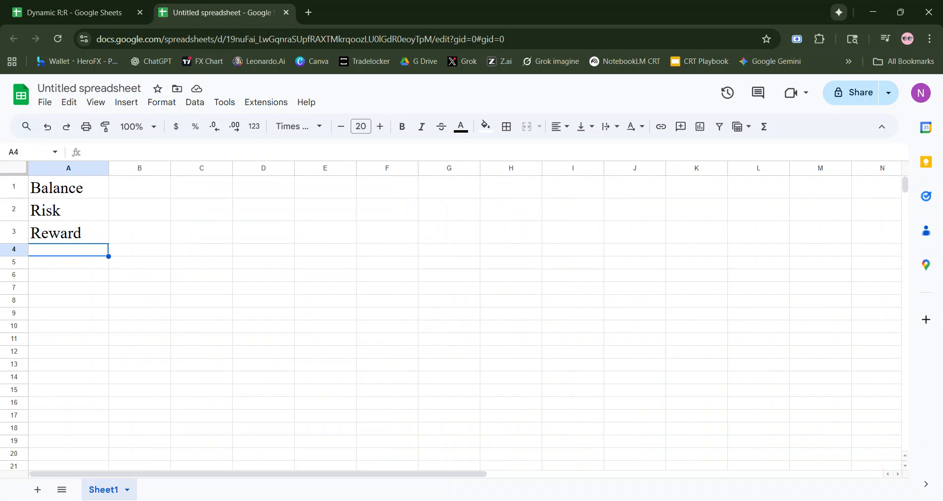
click(70, 194)
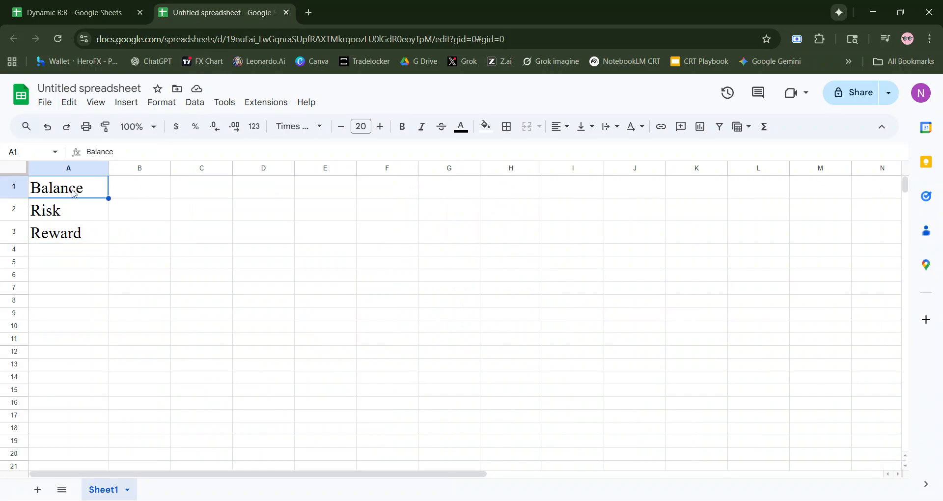
click(78, 212)
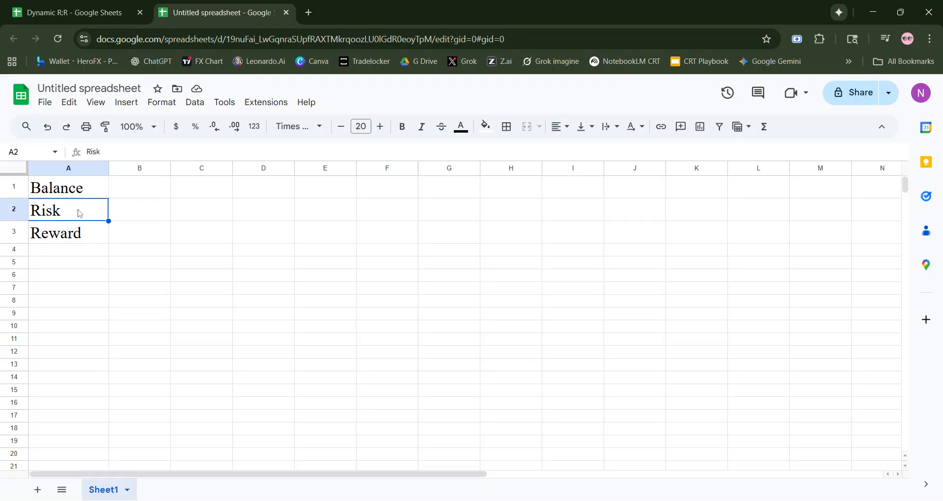
click(72, 234)
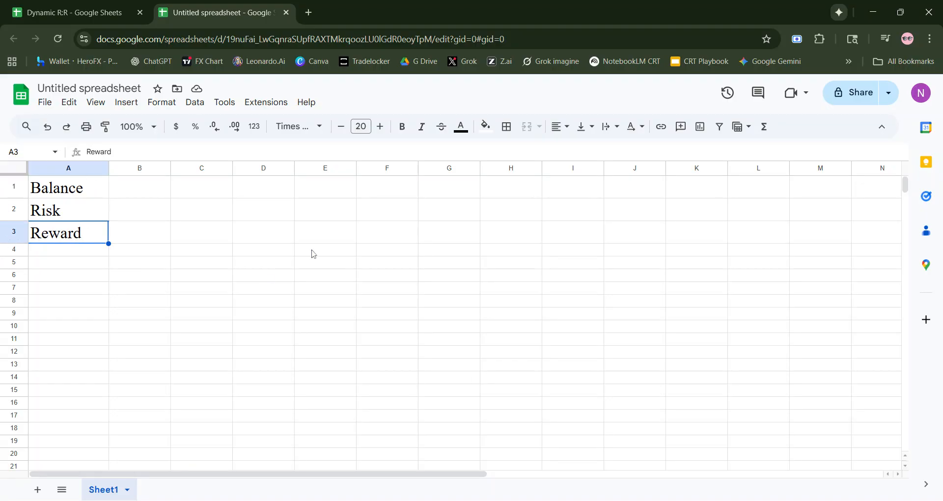
- Enter a balance of 100 in C1 and format it as dollar currency without decimal places
click(194, 194)
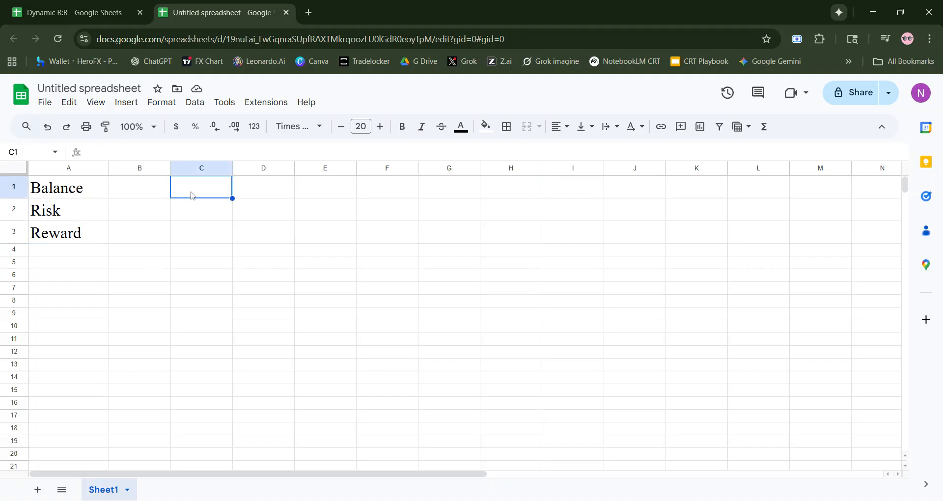
text(100)
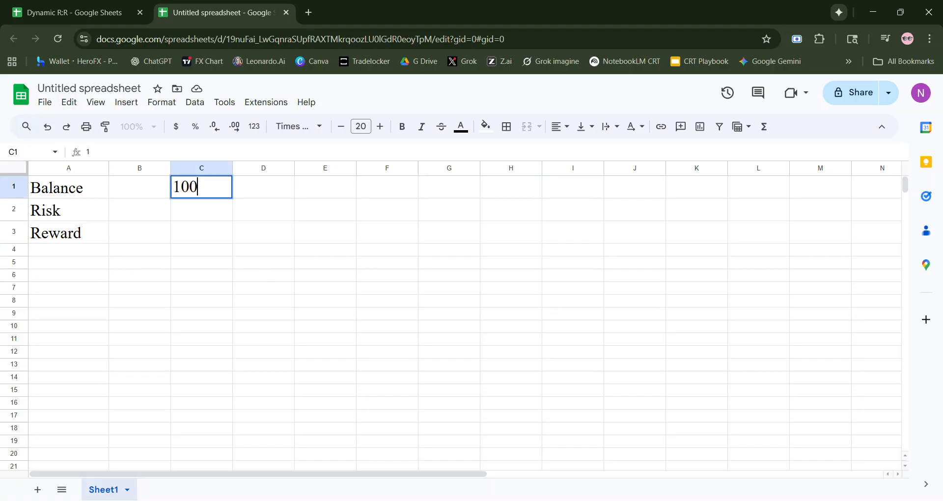
key(Return)
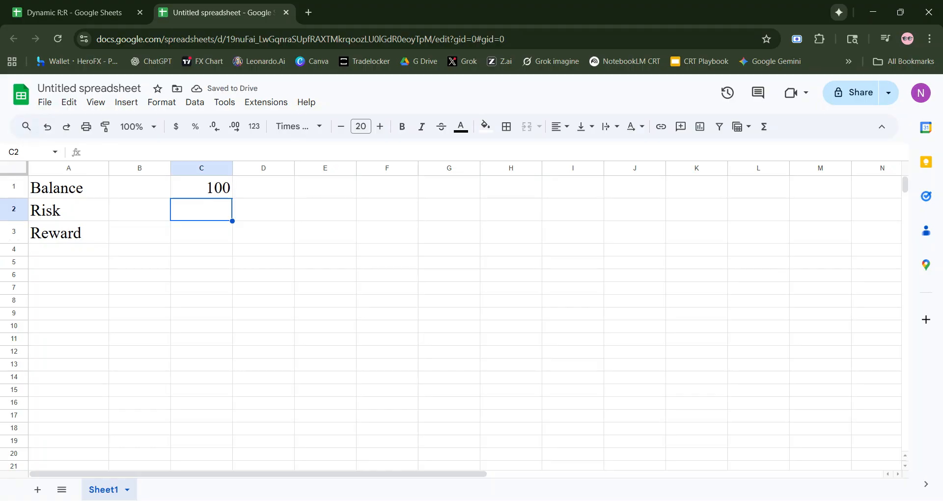
click(196, 190)
click(175, 130)
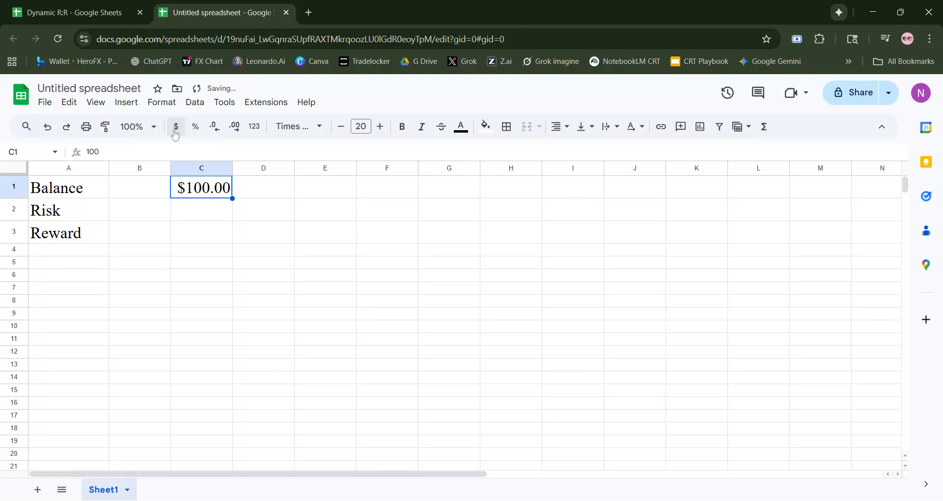
click(215, 127)
click(214, 127)
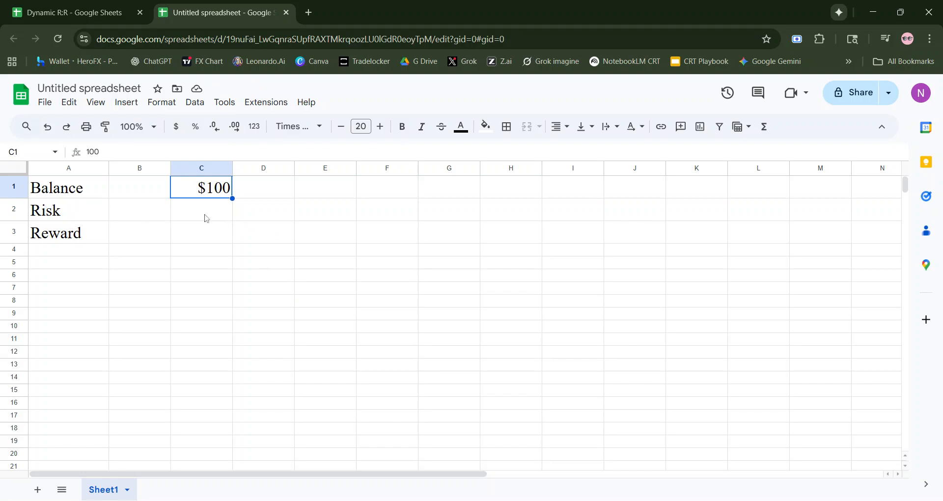
- Extend the Risk label in A2 to read "Risk 2%"
click(91, 211)
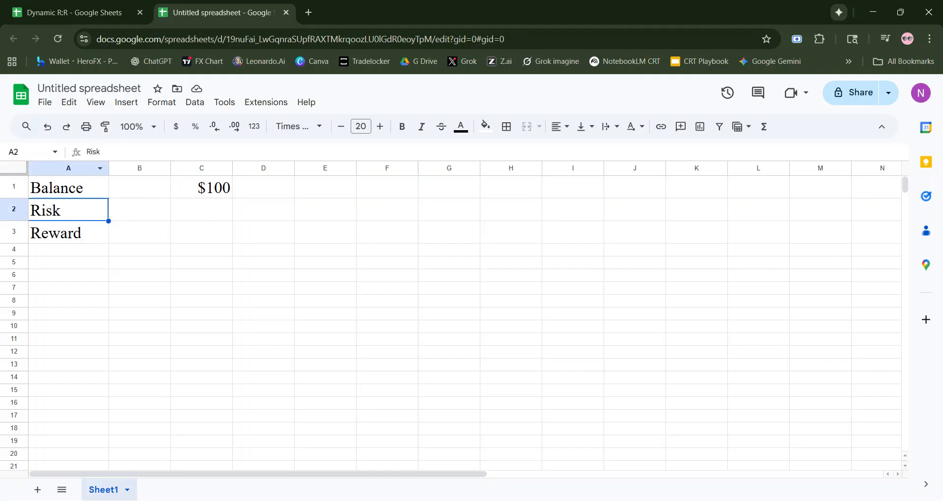
key(Return)
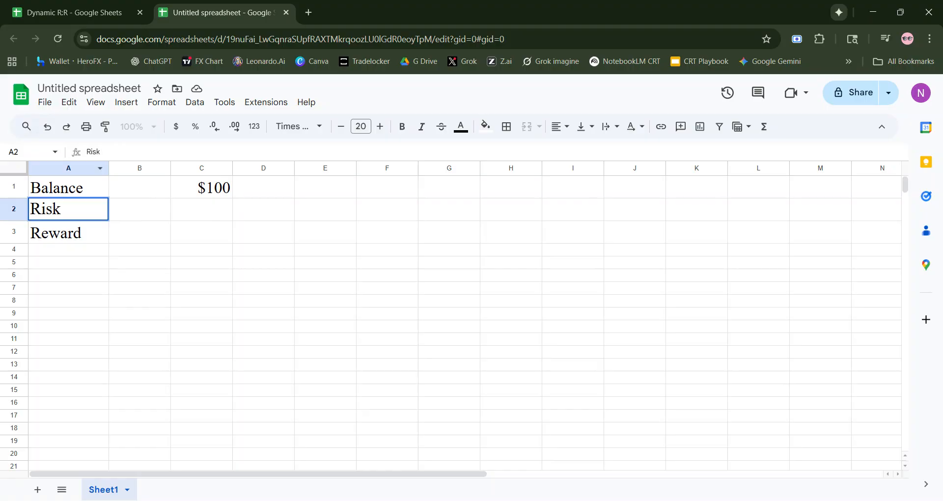
text(2%)
- Calculate the risk amount in C2 from the balance with the formula =C1*.02
click(194, 205)
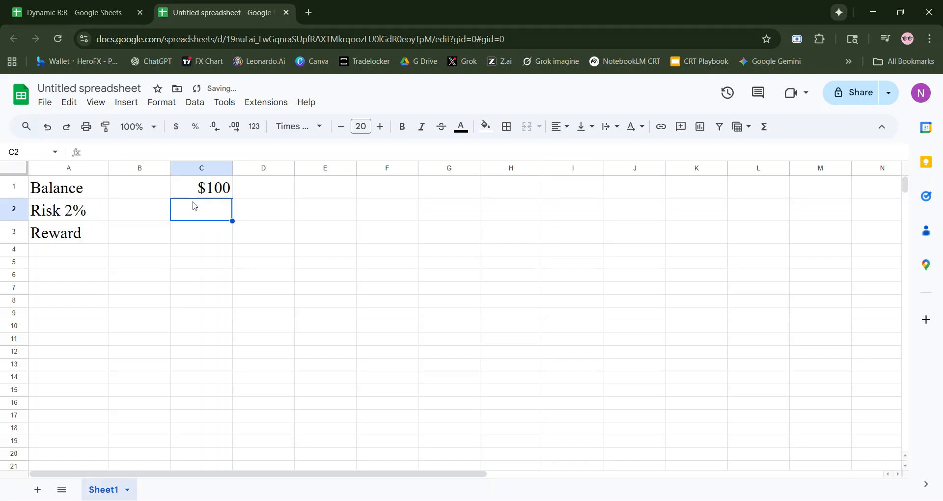
text(=)
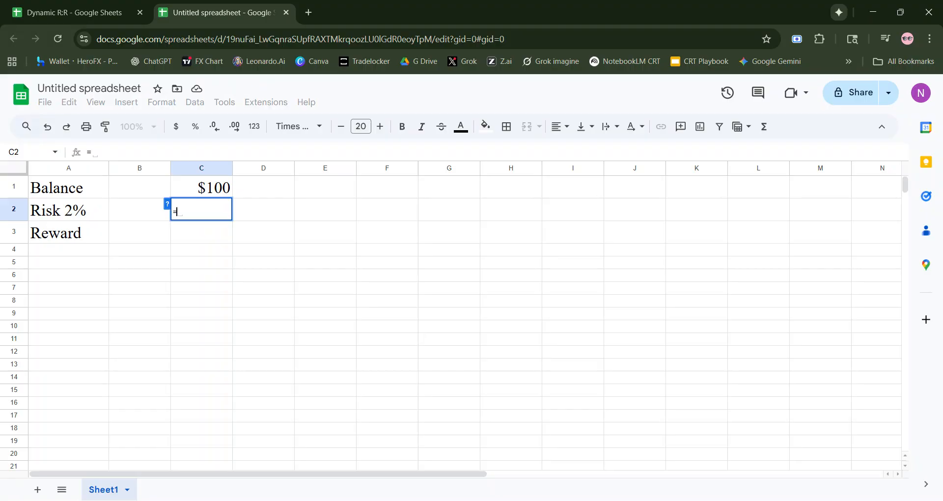
click(202, 188)
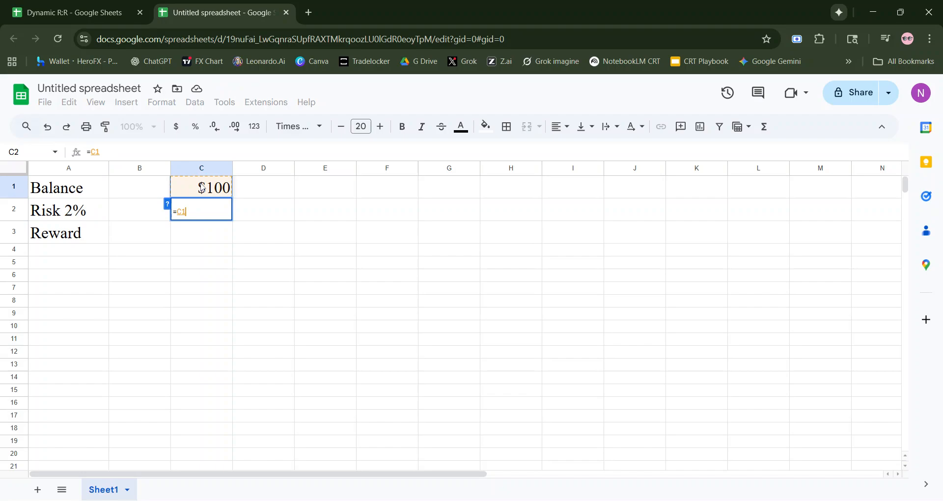
text(*)
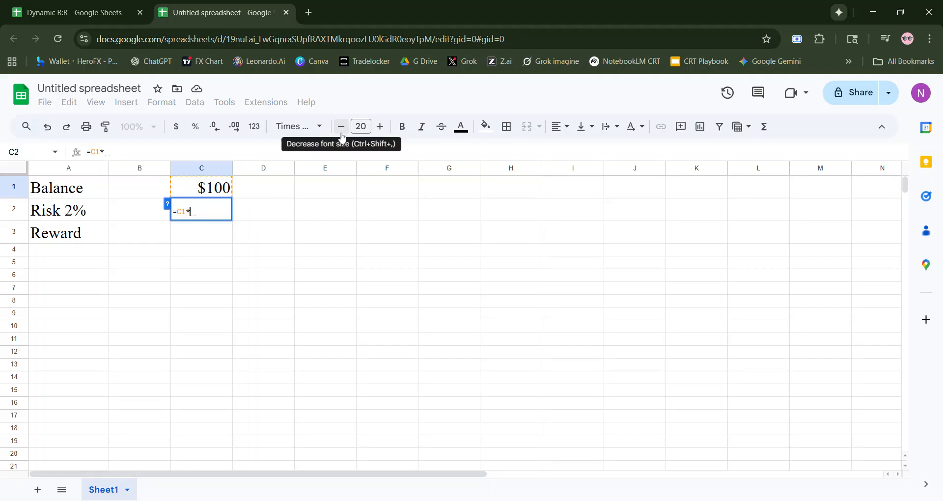
text(.02)
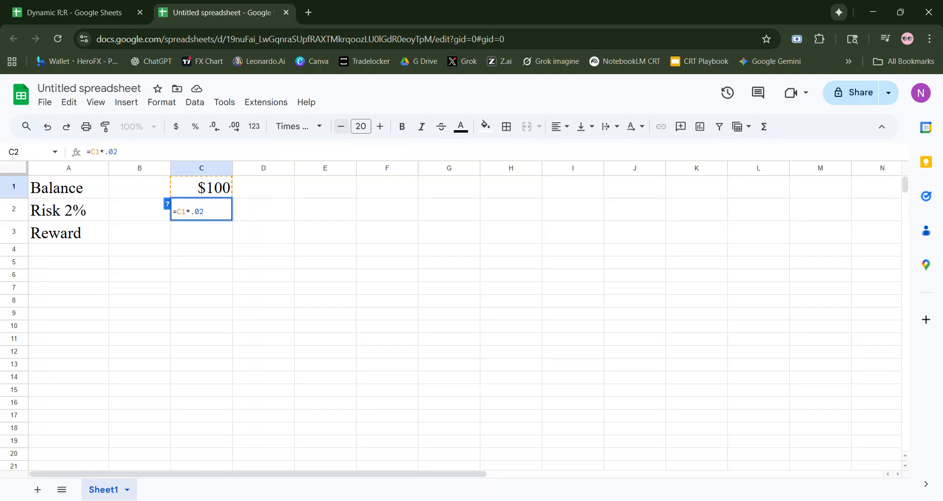
key(Return)
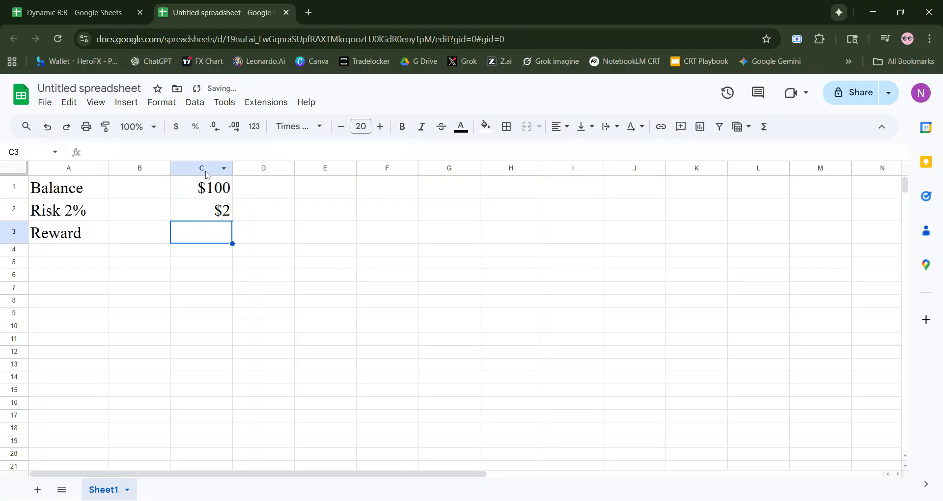
- Fill the risk amount cell C2 with gray to mark it as a formula cell
click(209, 190)
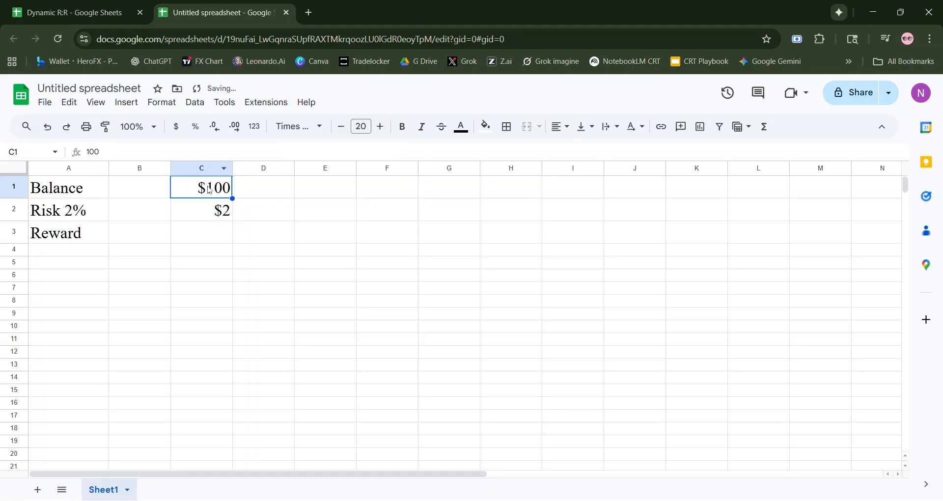
click(181, 220)
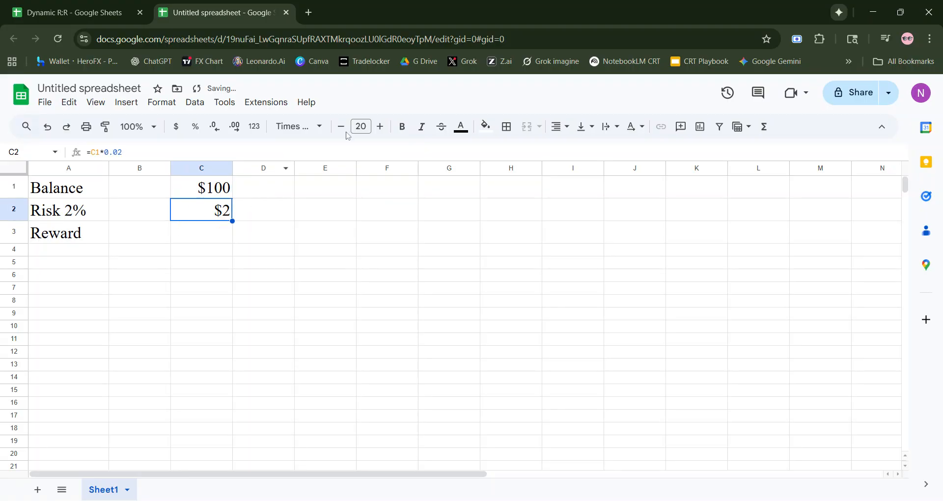
click(485, 131)
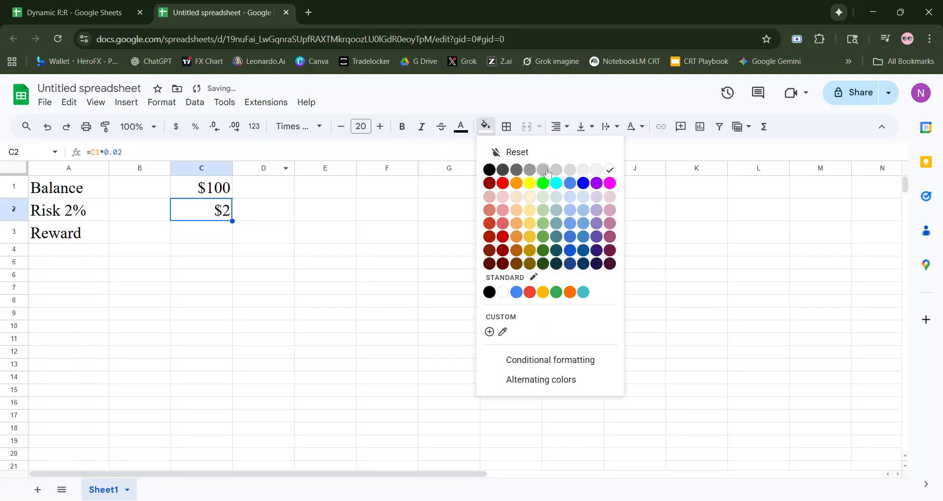
click(547, 172)
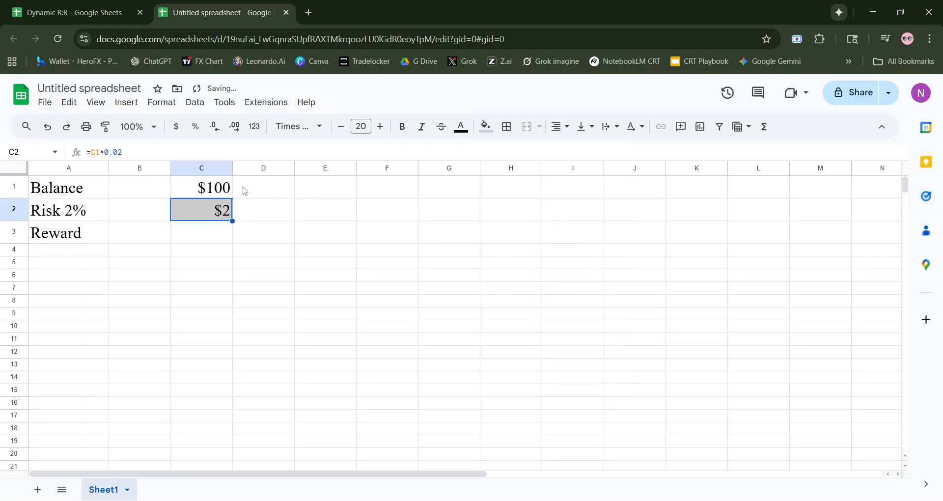
click(204, 193)
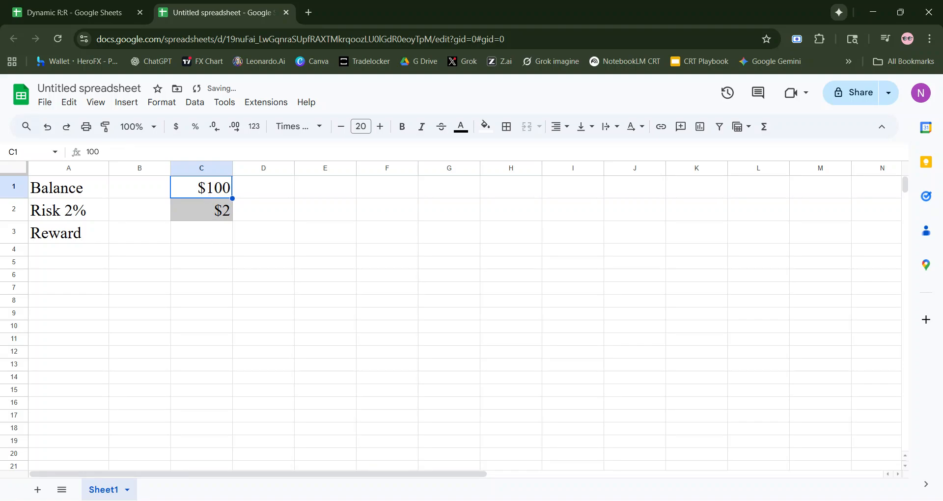
- Extend the Reward label in A3 to read "Reward 4%"
click(53, 243)
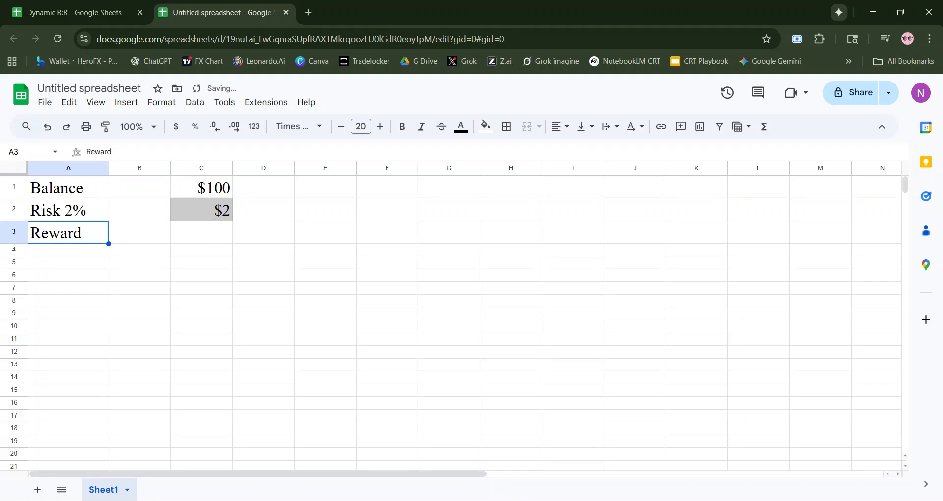
click(112, 152)
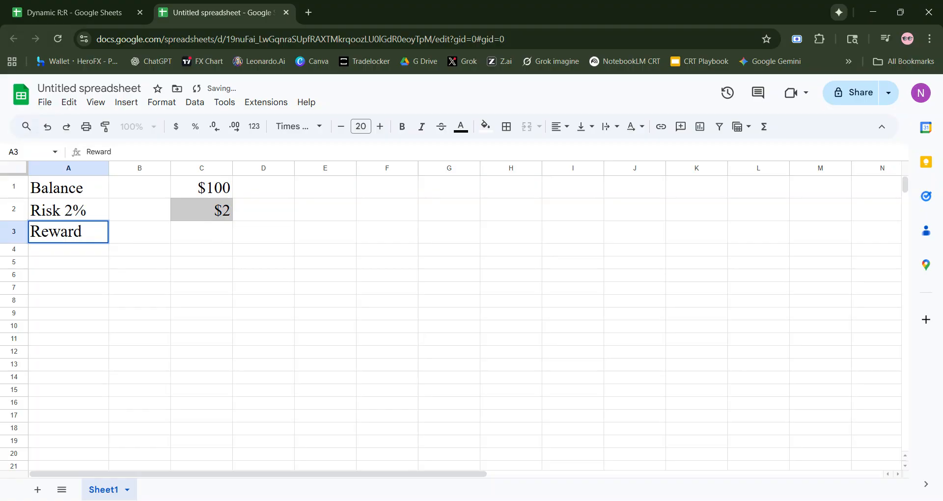
text(4%)
key(Return)
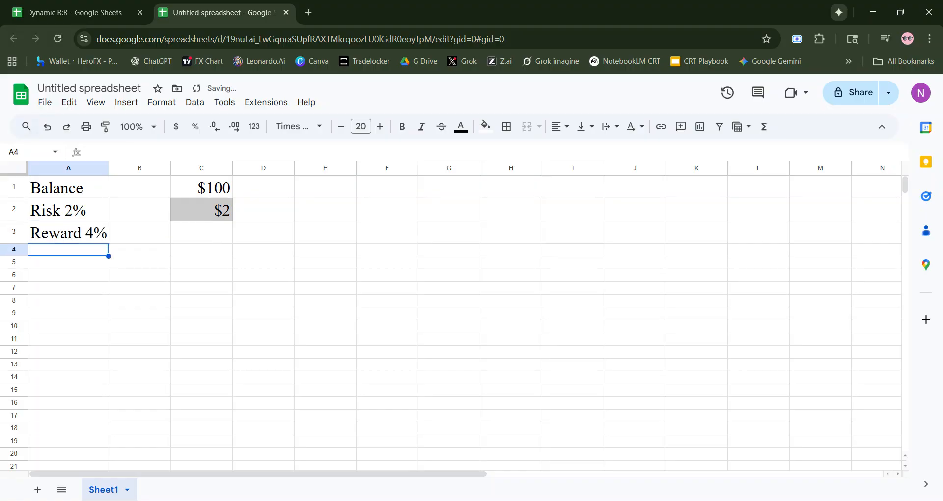
- Calculate the reward amount in C3 as twice the risk with the formula =C2*2
click(219, 238)
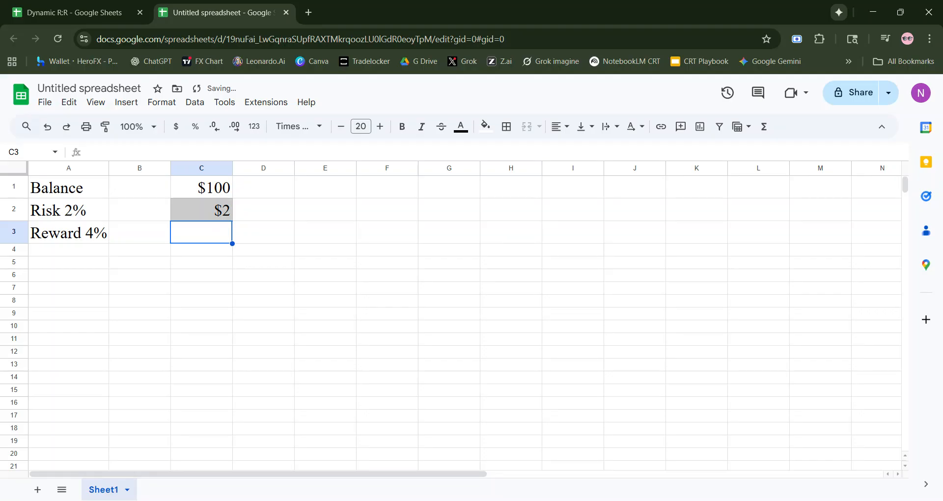
text(+)
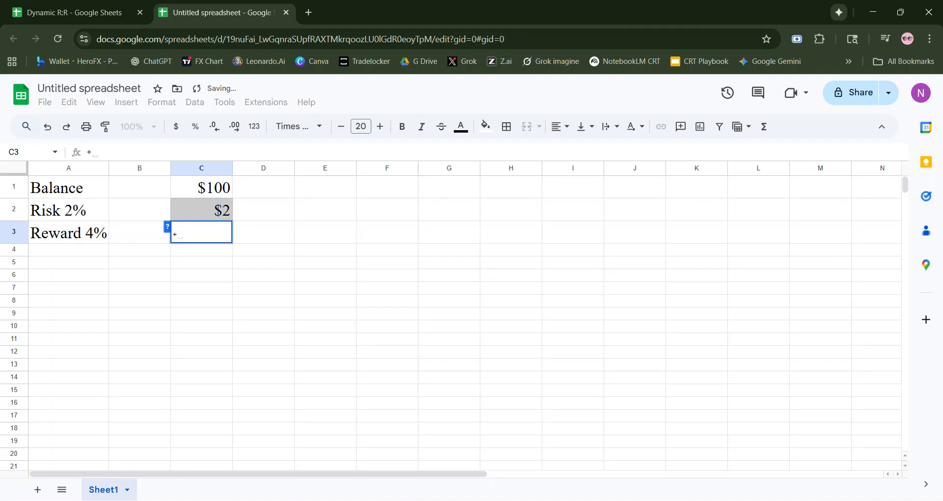
key(BackSpace)
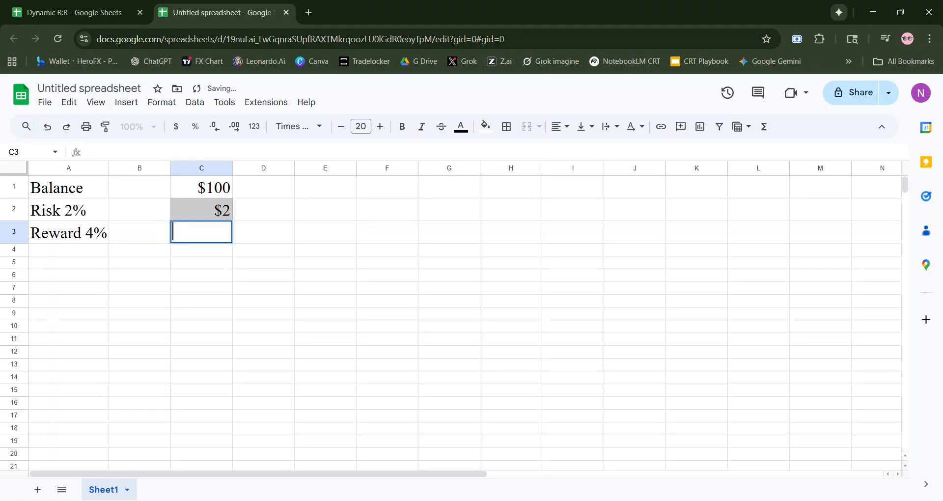
text(=)
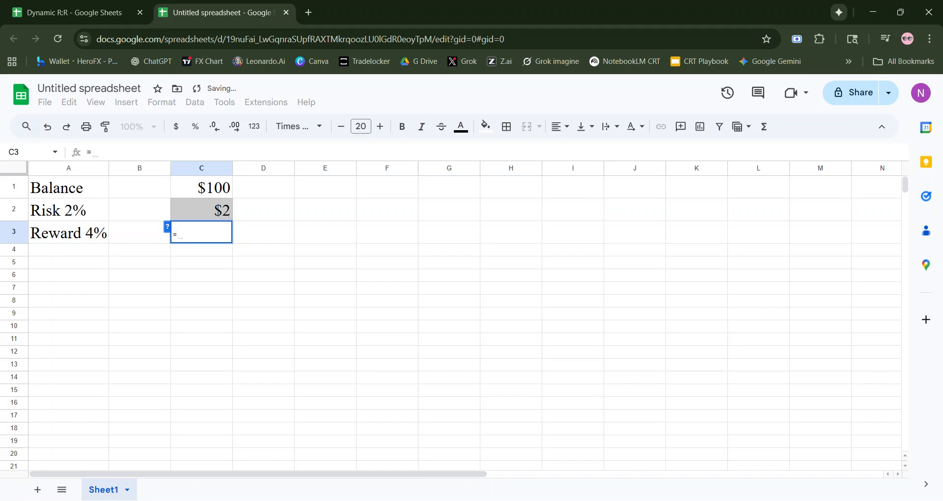
click(226, 215)
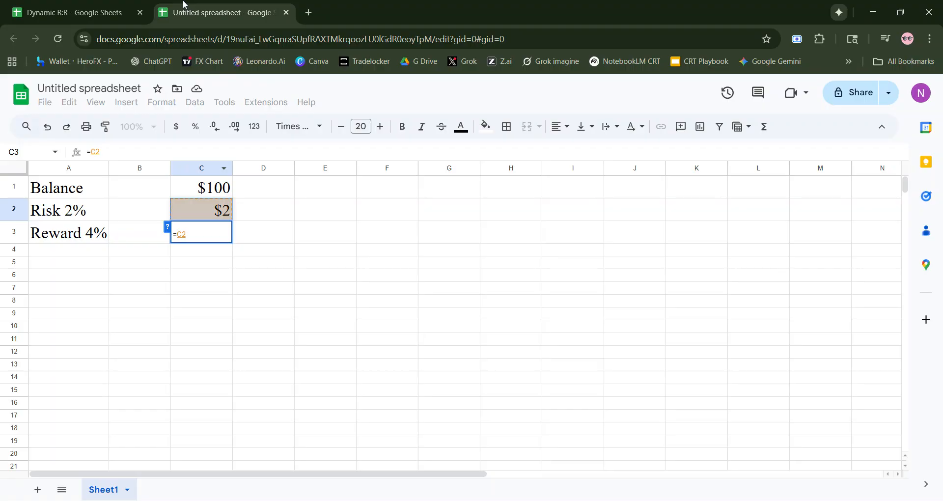
text(*2)
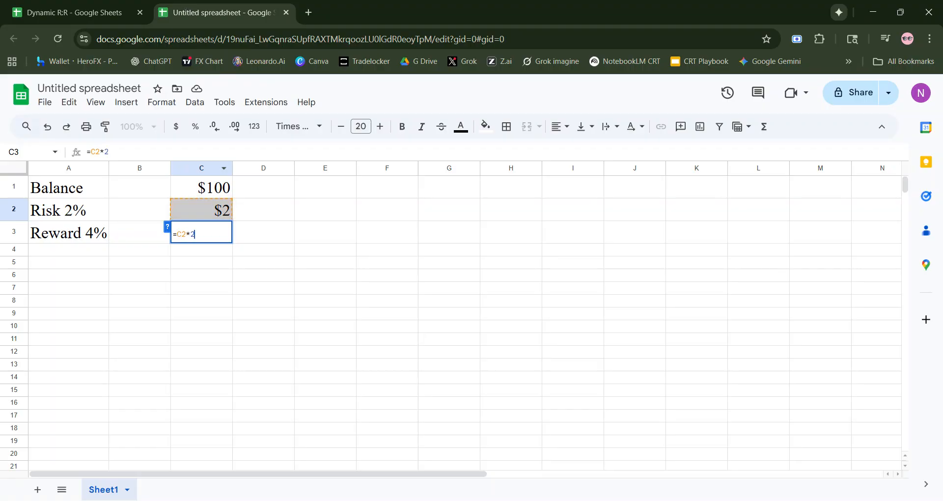
key(Return)
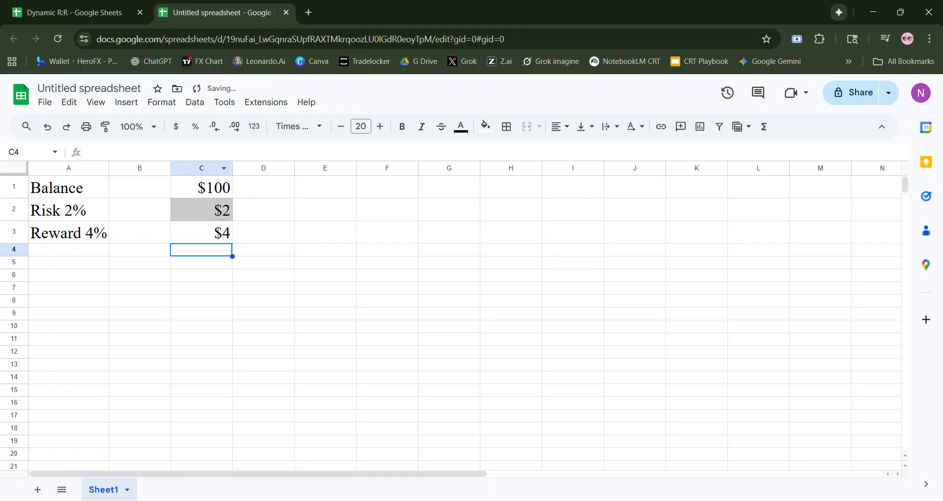
- Fill the reward amount cell C3 with the same light gray as the risk amount cell C2
click(213, 234)
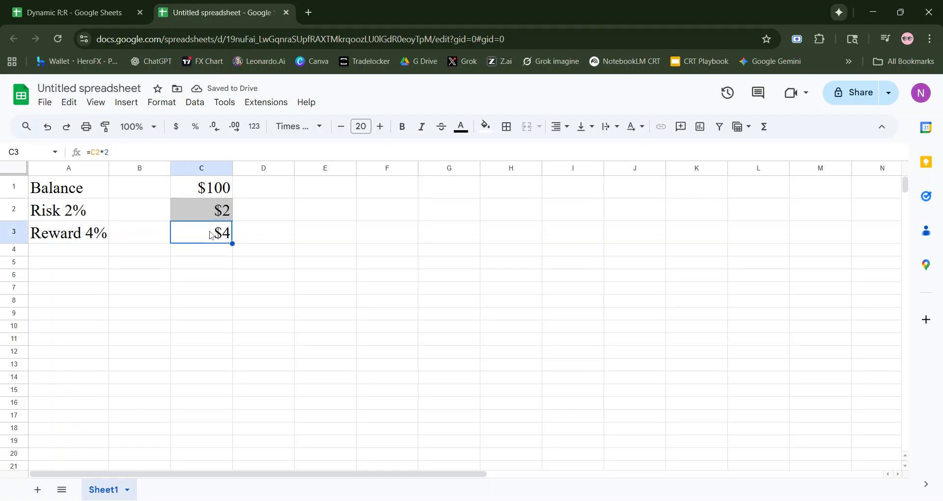
click(486, 126)
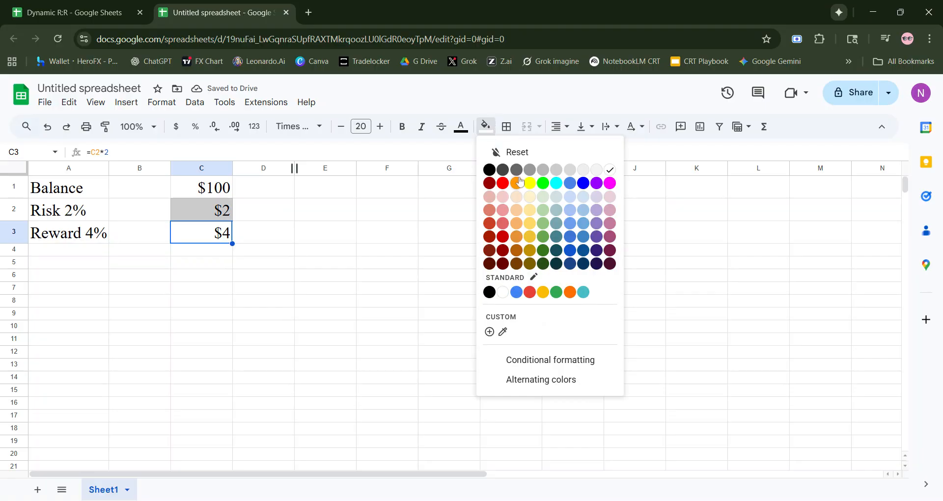
click(541, 175)
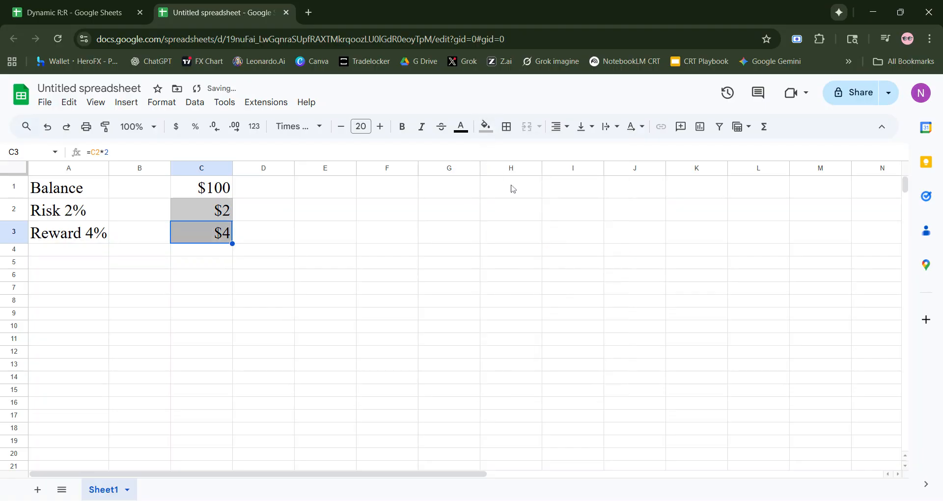
click(402, 241)
click(216, 241)
click(486, 126)
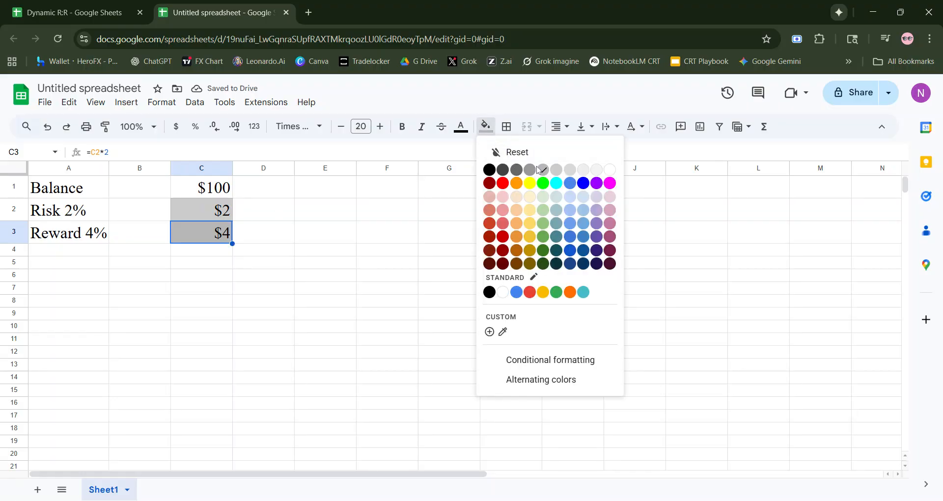
click(566, 173)
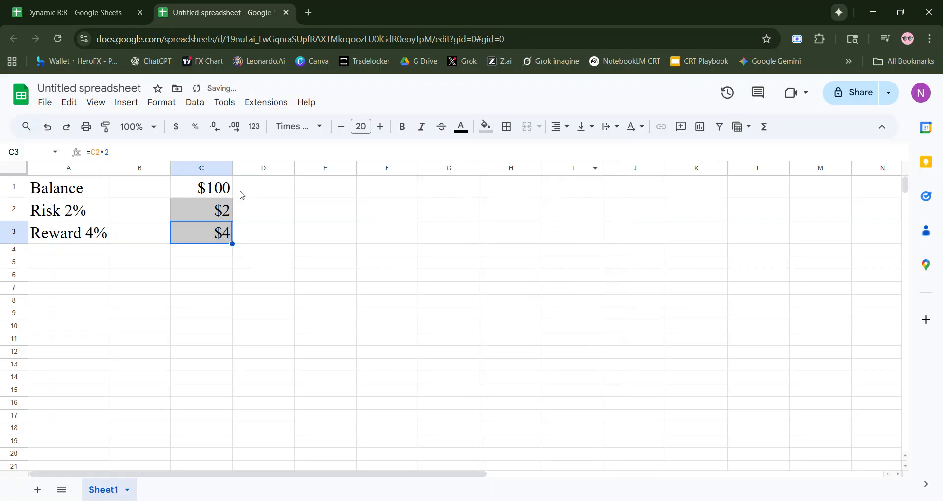
- Test the calculator by setting the balance in C1 to 400, and check the risk label and formula in row 2
click(231, 193)
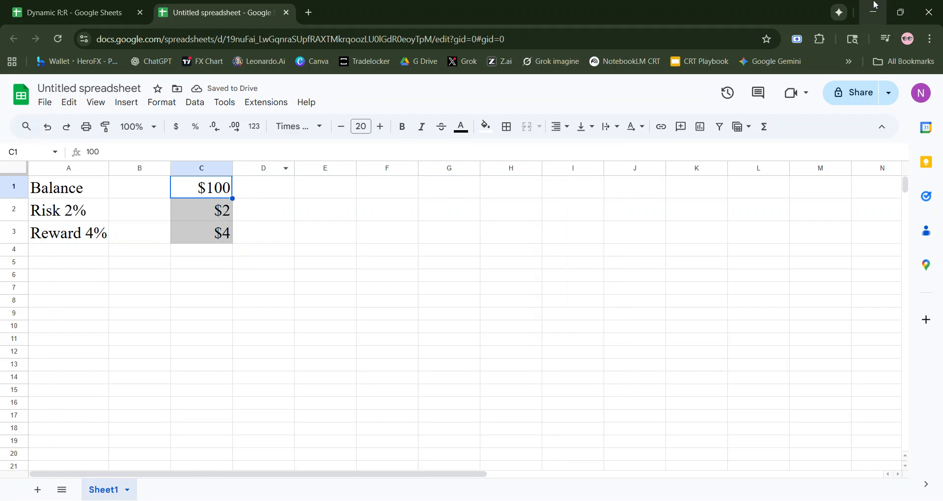
text(400)
key(Return)
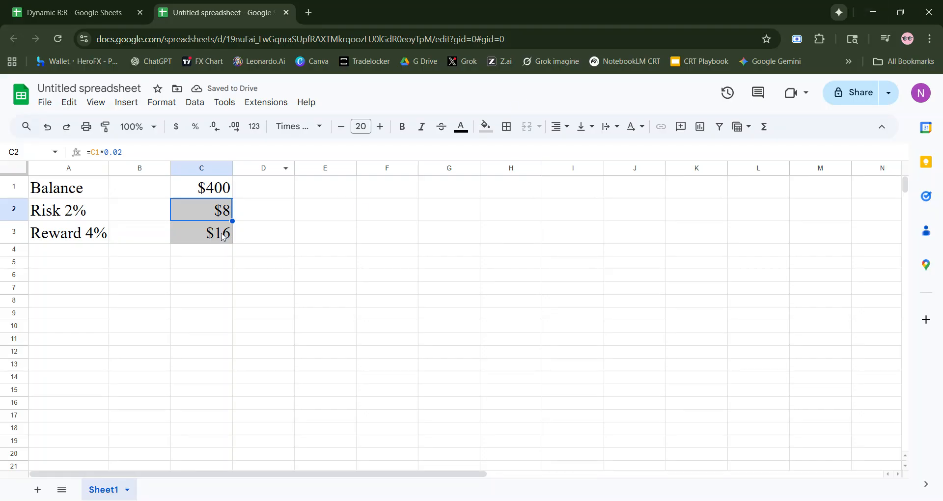
click(77, 219)
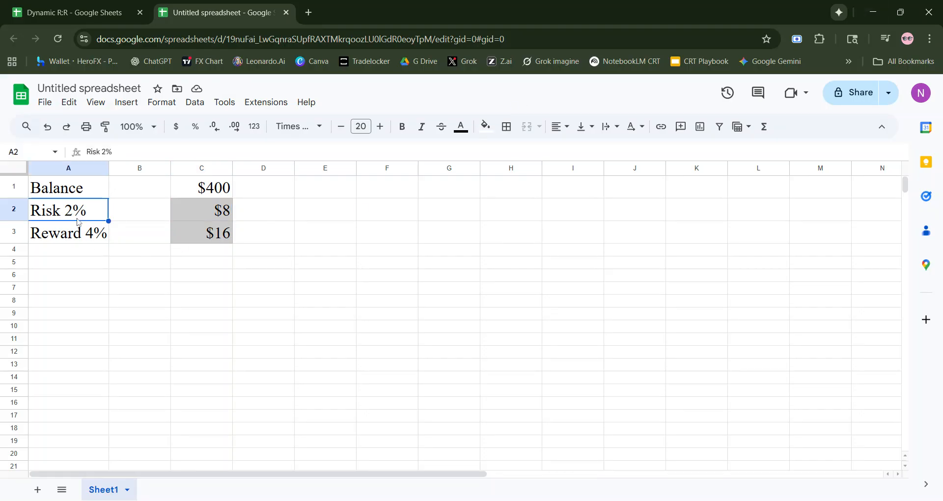
click(177, 222)
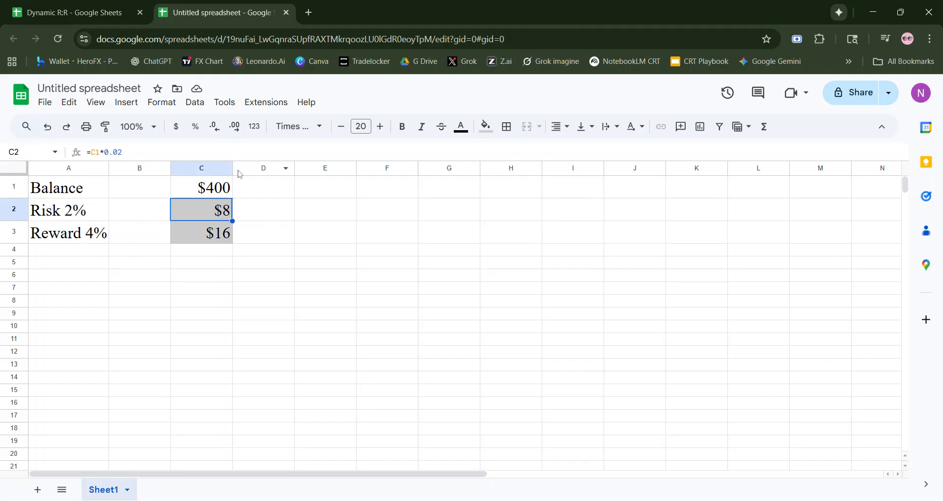
- Set the account balance in C1 to 1500
click(217, 191)
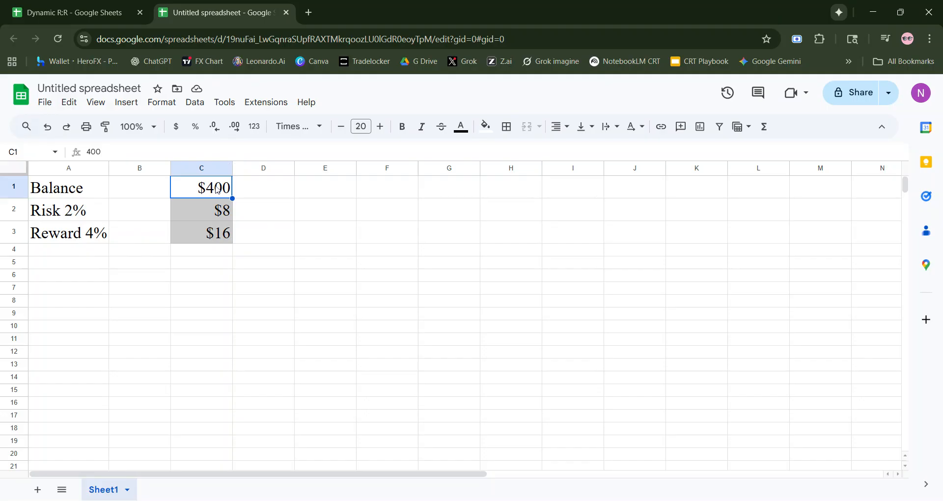
text(1500)
key(Return)
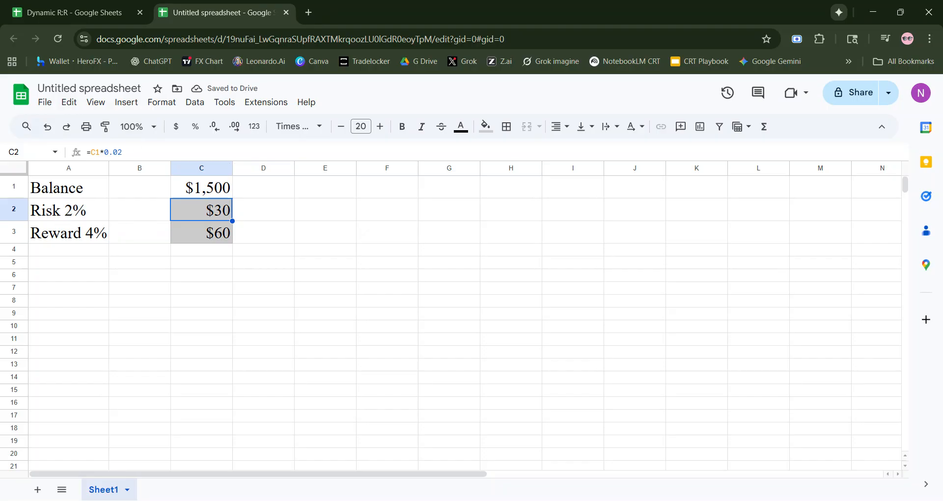
- Raise the risk rate in C2 to 4% by changing its formula to =C1*0.04
click(126, 152)
key(BackSpace)
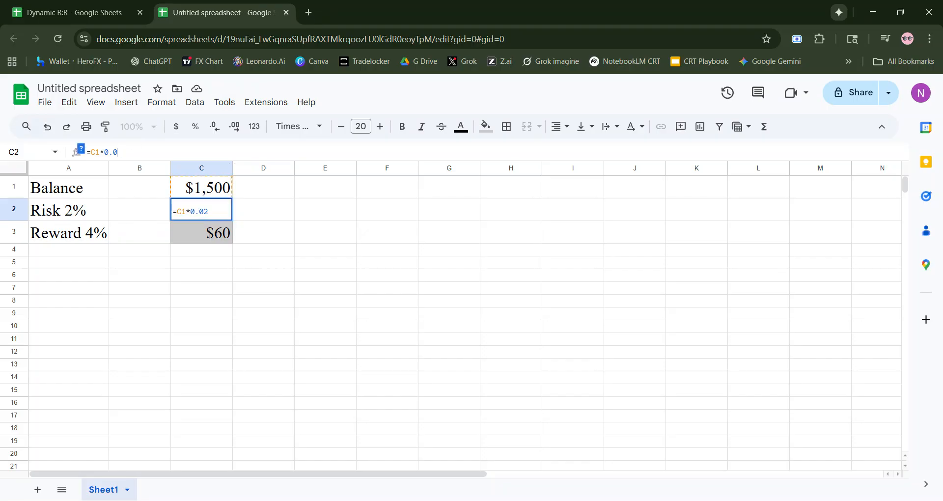
text(4)
key(Return)
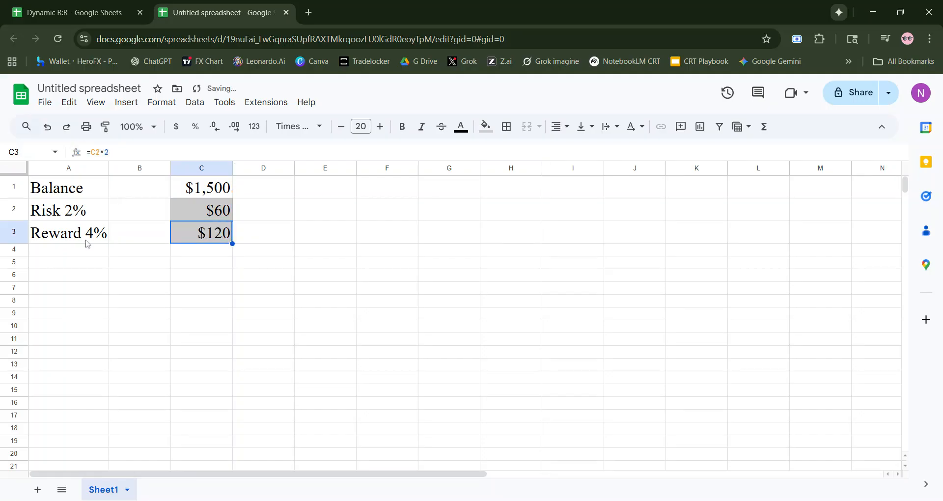
- Change the risk label in A2 to read "Risk 4%"
click(87, 243)
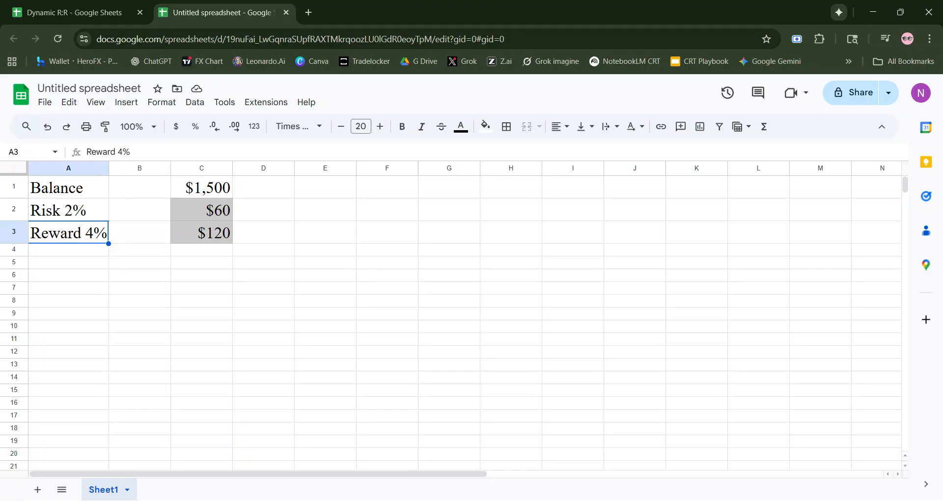
click(43, 212)
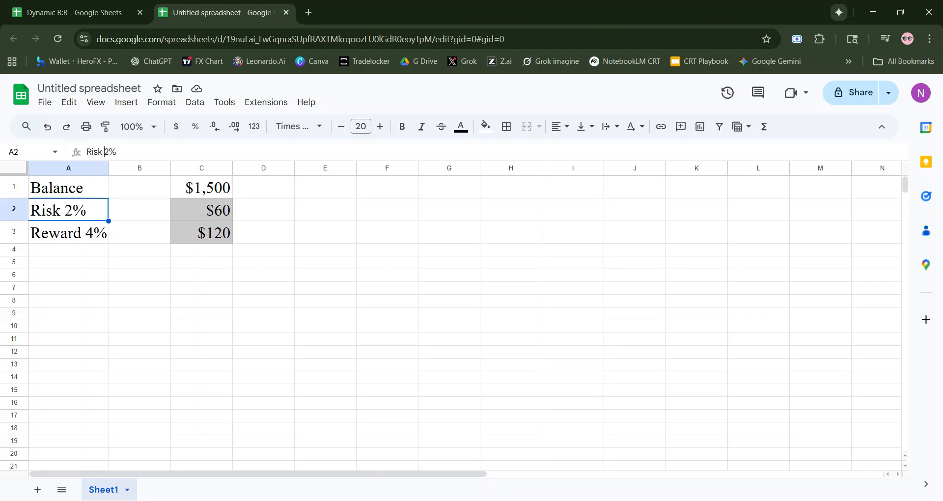
key(Return)
key(Left)
key(BackSpace)
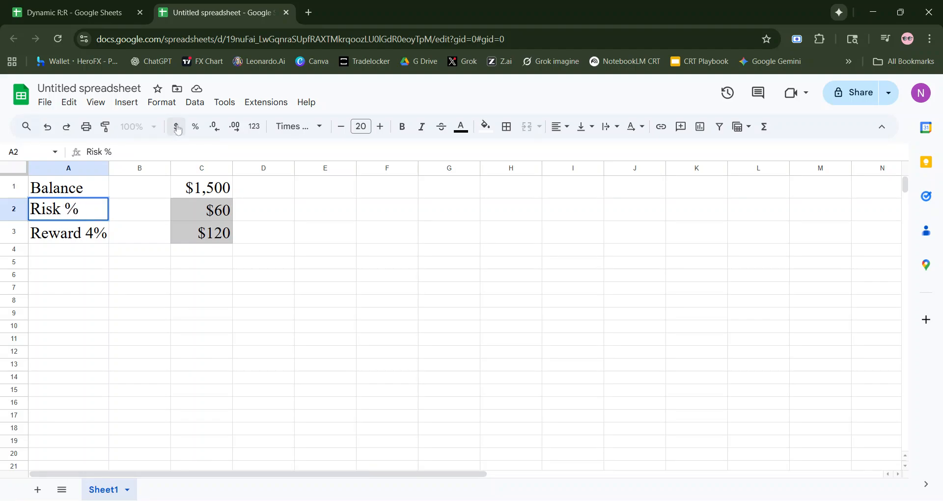
key(Return)
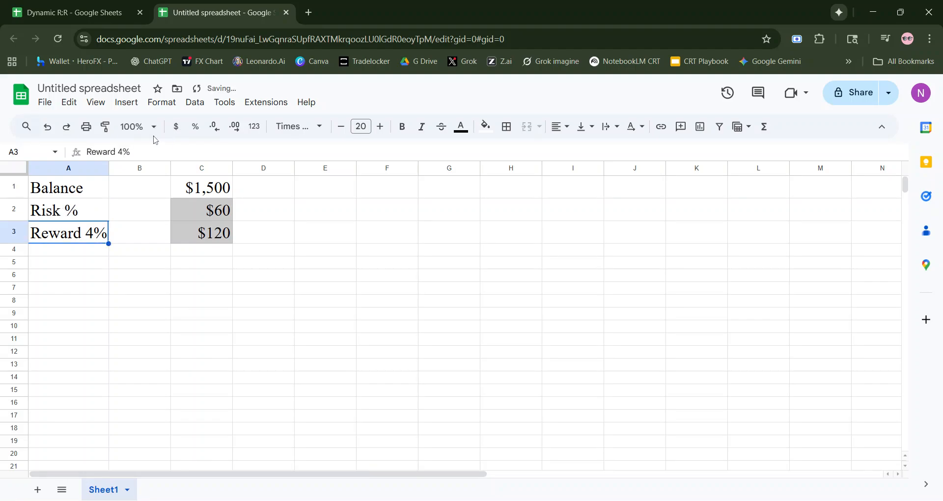
click(68, 213)
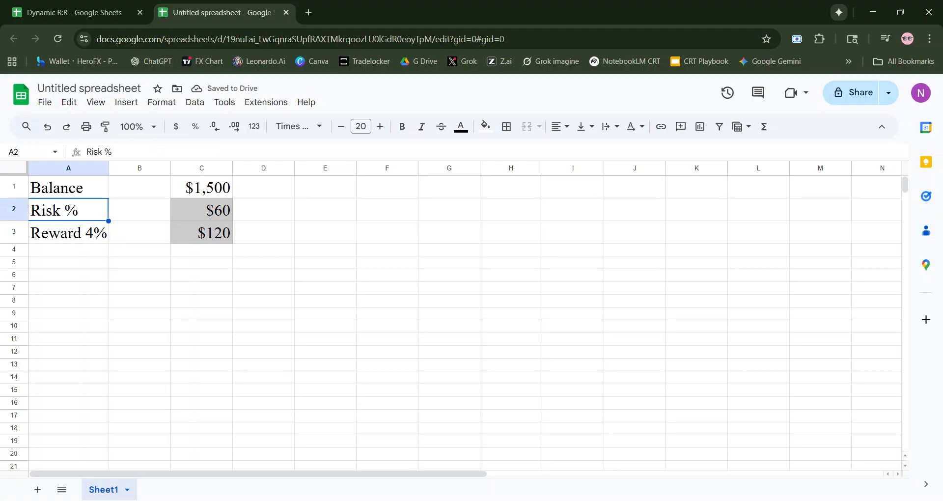
click(103, 151)
text(2)
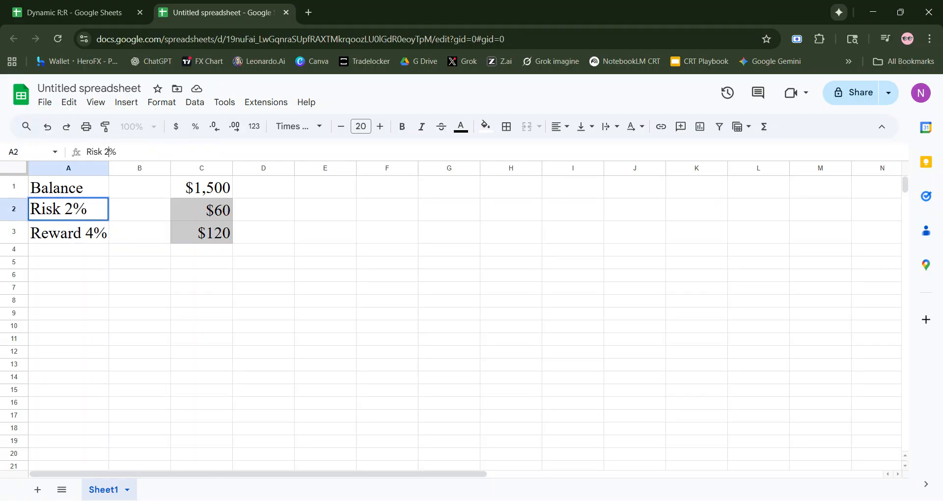
key(BackSpace)
text(4)
key(Return)
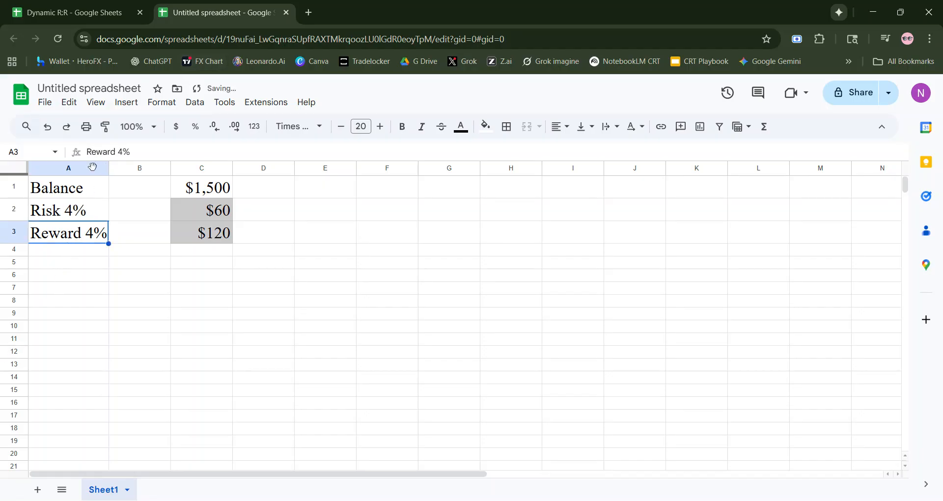
- Change the reward label in A3 to read "Reward 8%"
click(123, 151)
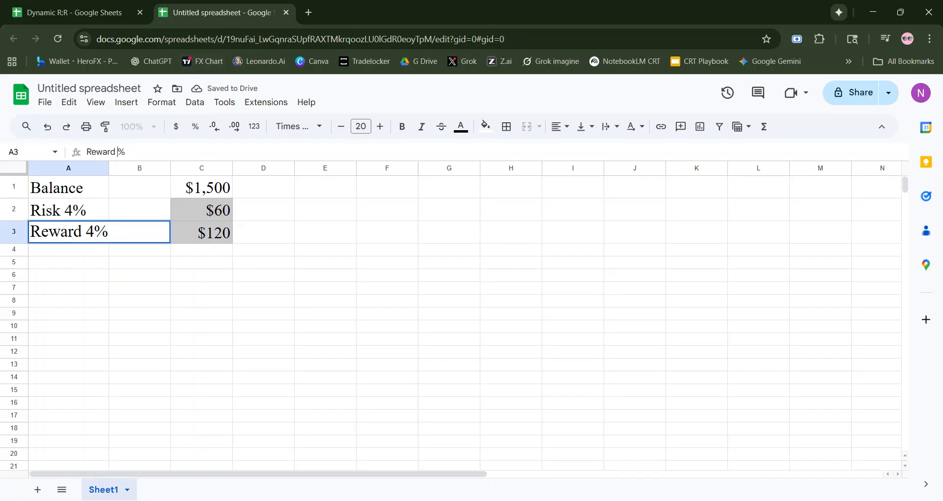
key(BackSpace)
text(8)
key(Return)
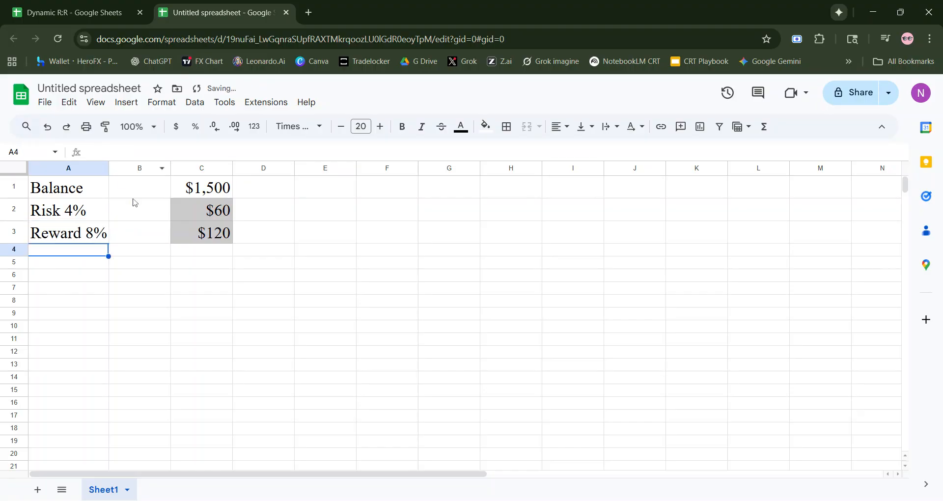
- Review the balance in C1 and the risk and reward formulas in C2 and C3
click(227, 212)
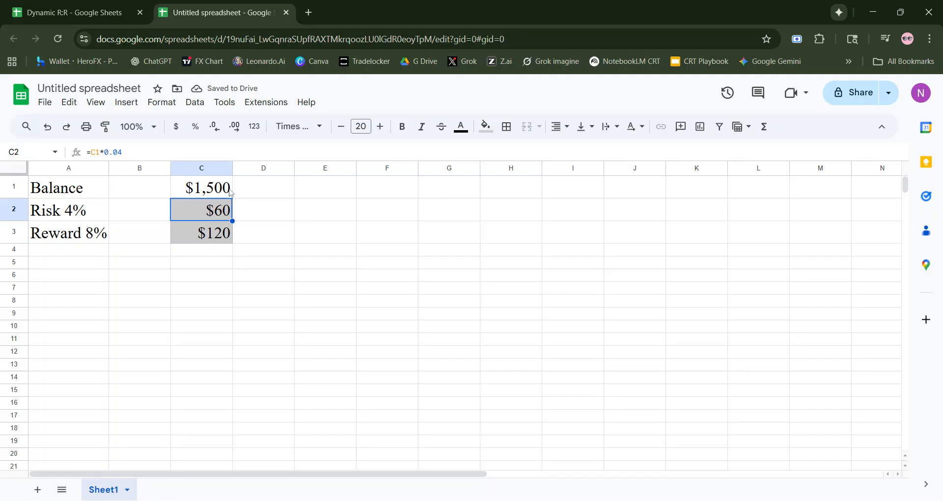
ctrl+click(212, 196)
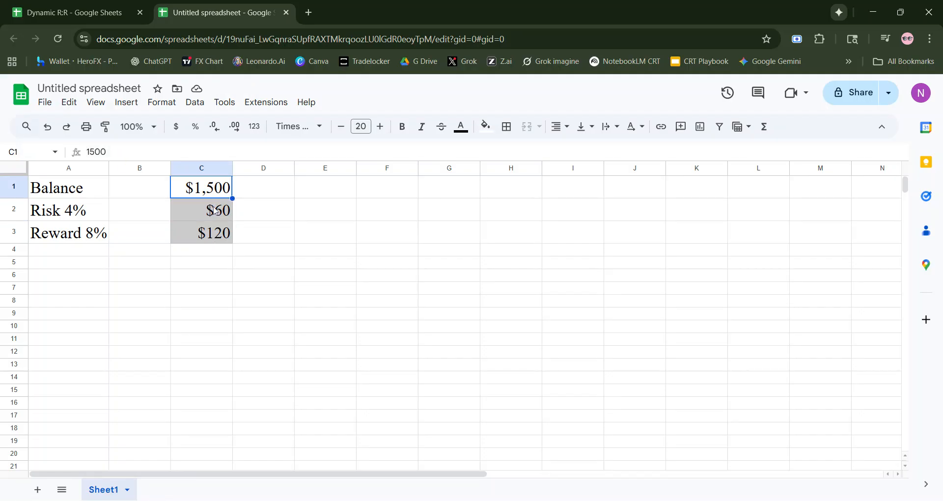
drag(218, 220, 218, 223)
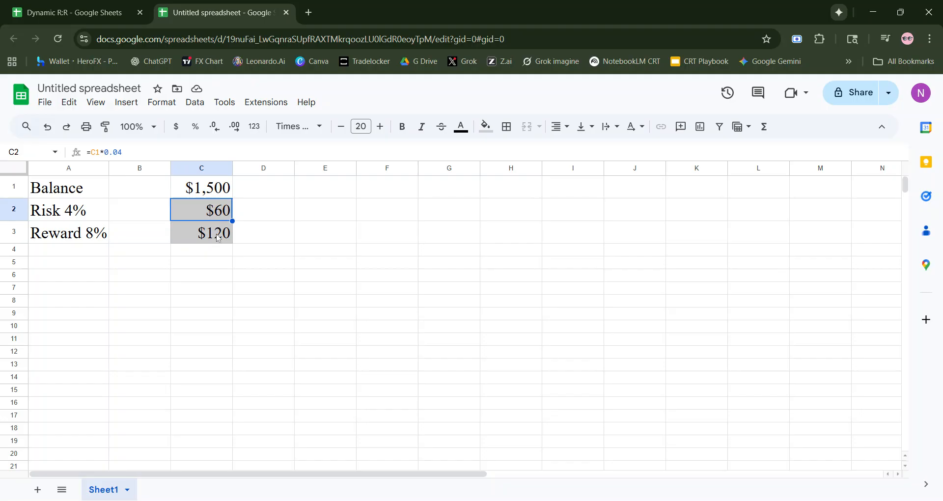
click(218, 238)
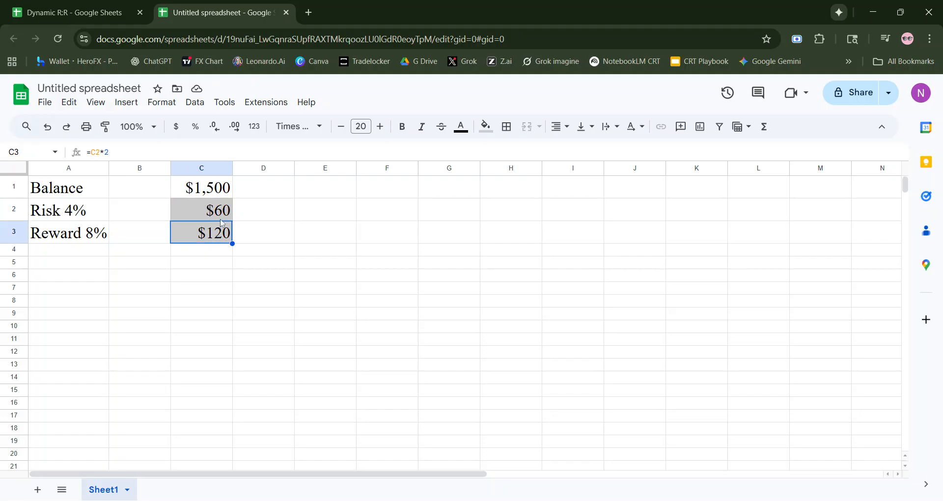
click(302, 269)
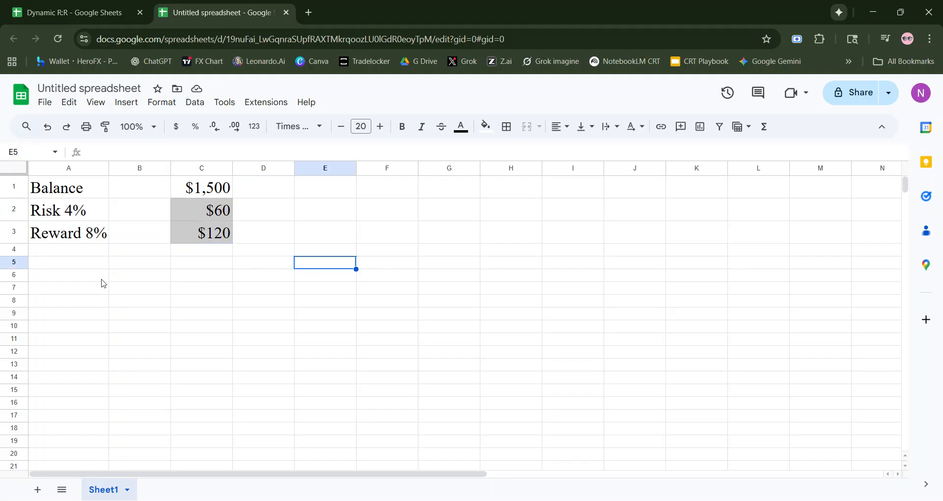
- Add the row labels "Win Bal" in A5 and "Loss Bal" in A6
click(43, 266)
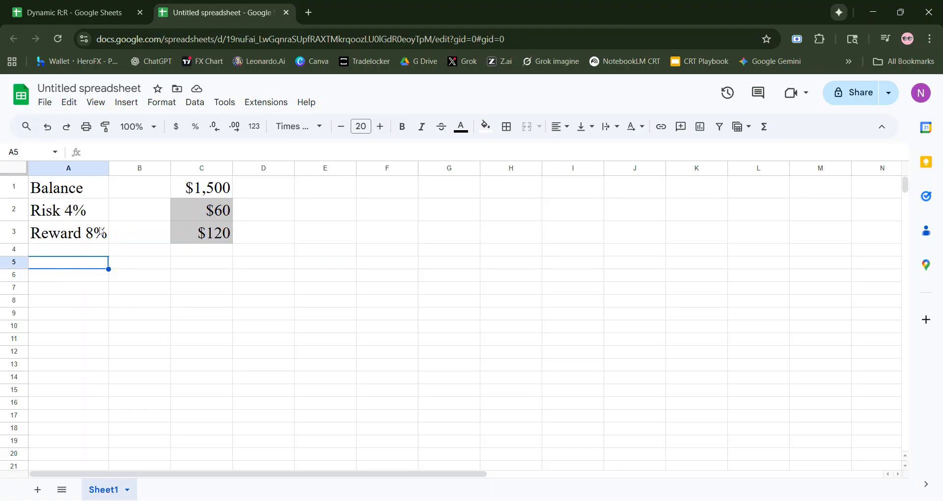
text(Win)
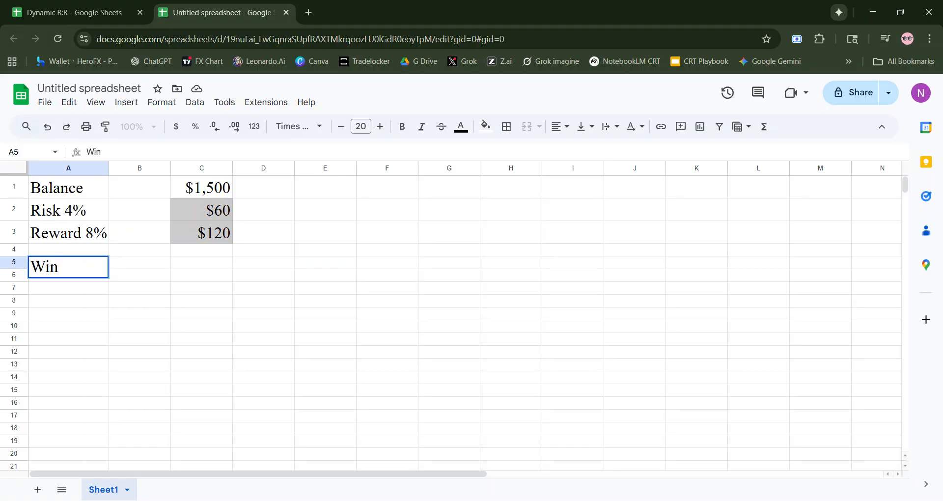
text( Bal)
key(Return)
text(Loss Bal)
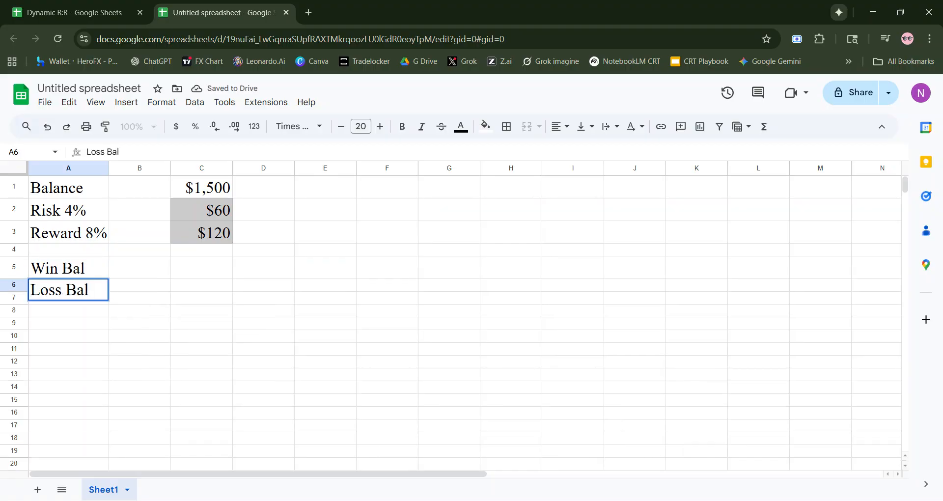
key(Return)
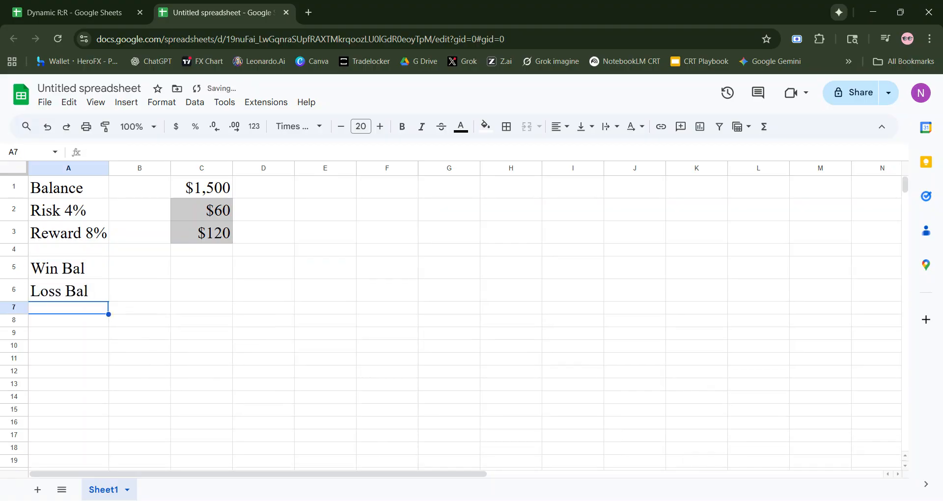
- Enter the formula =C1-C2 in C5 beside the Win Bal label
click(191, 272)
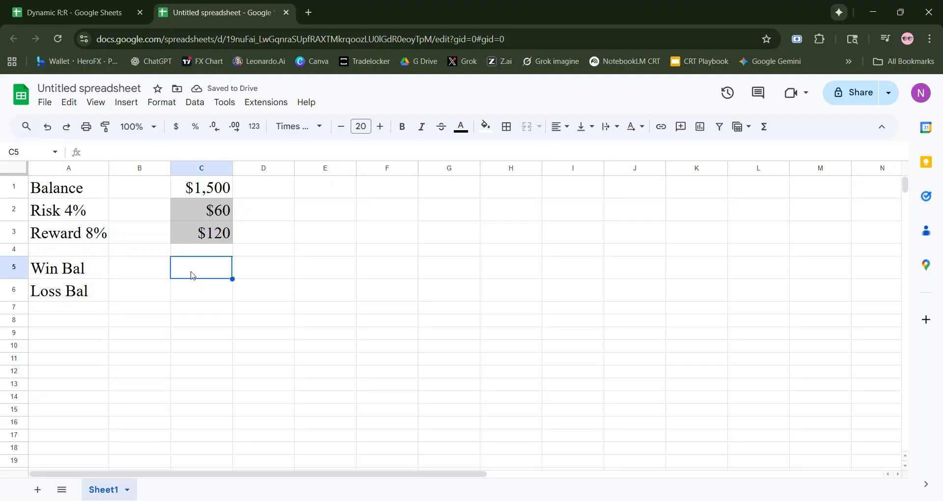
text(=)
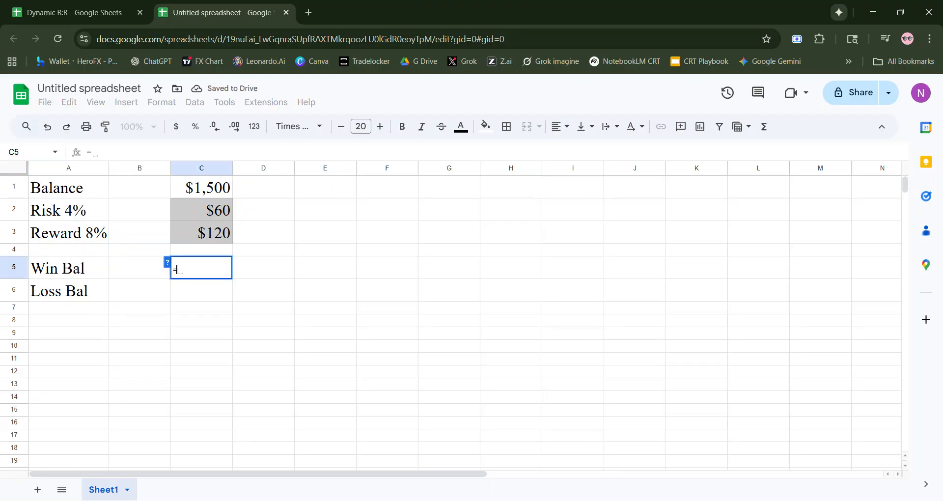
click(219, 191)
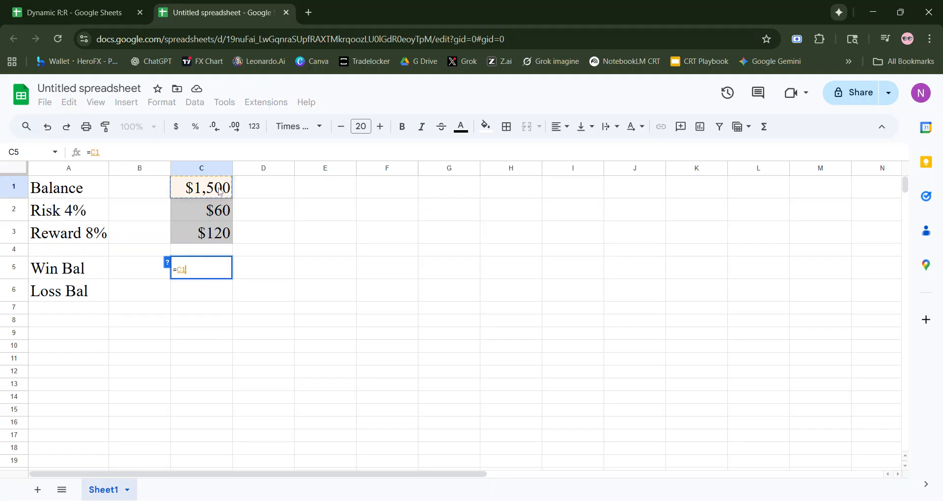
text(-)
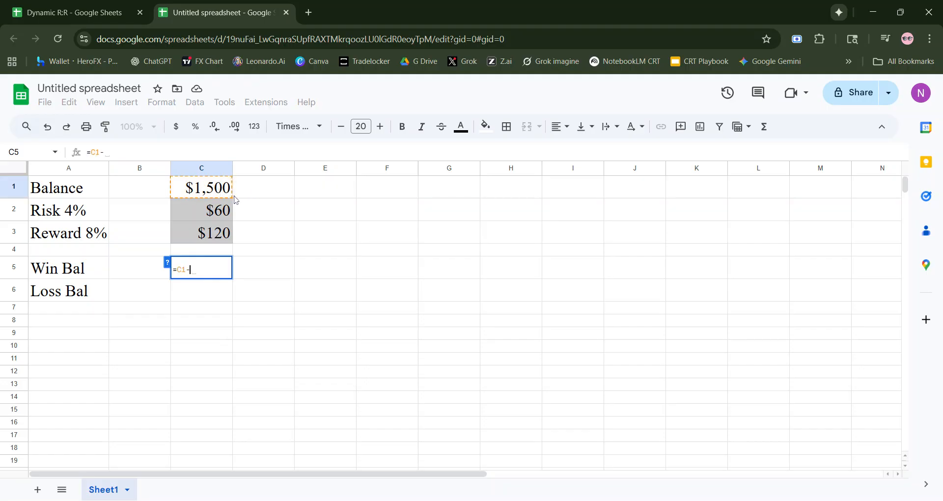
click(222, 211)
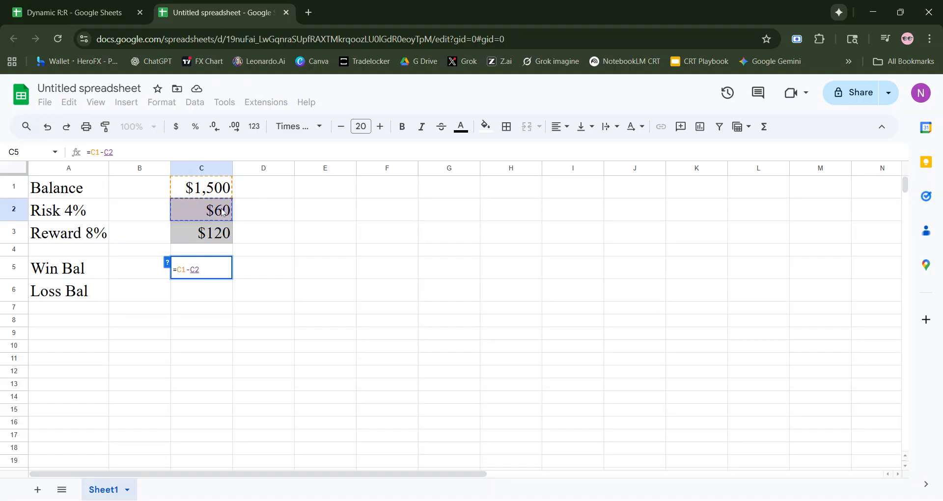
key(Return)
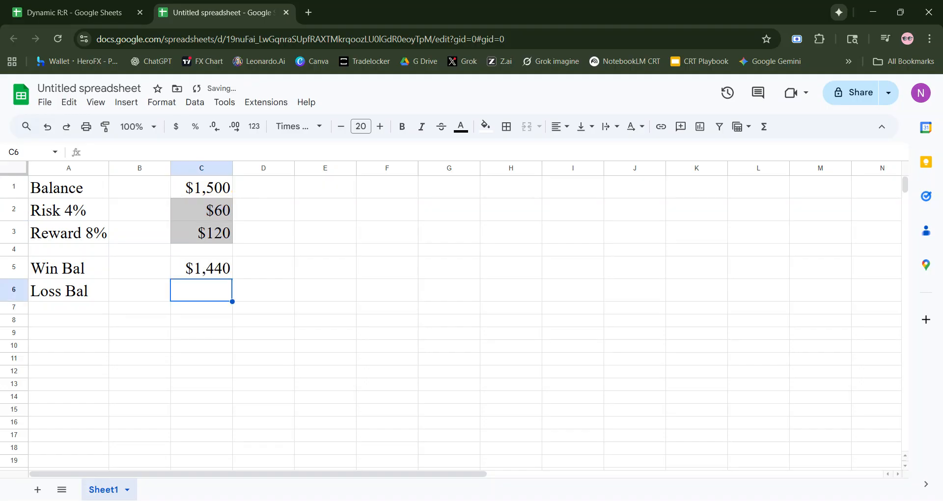
- Fill cell C5 with the same gray used for the risk and reward cells C2 and C3
click(226, 269)
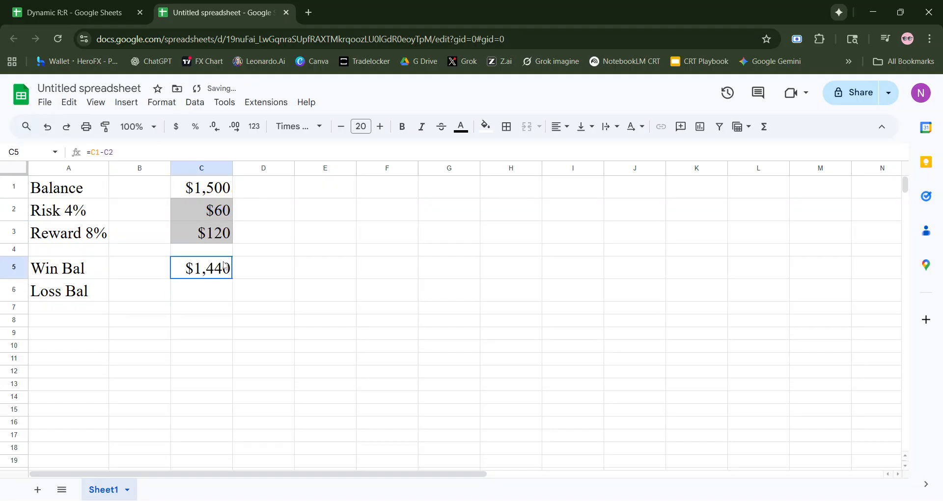
click(486, 127)
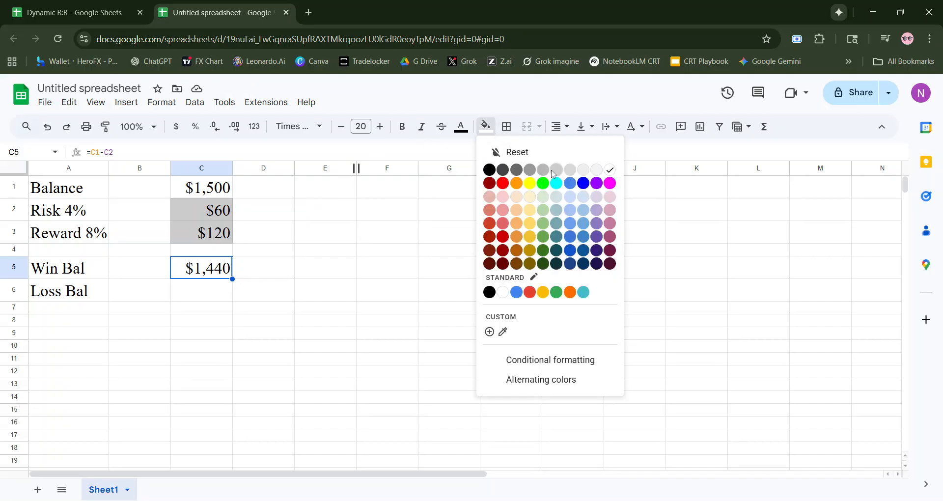
click(550, 172)
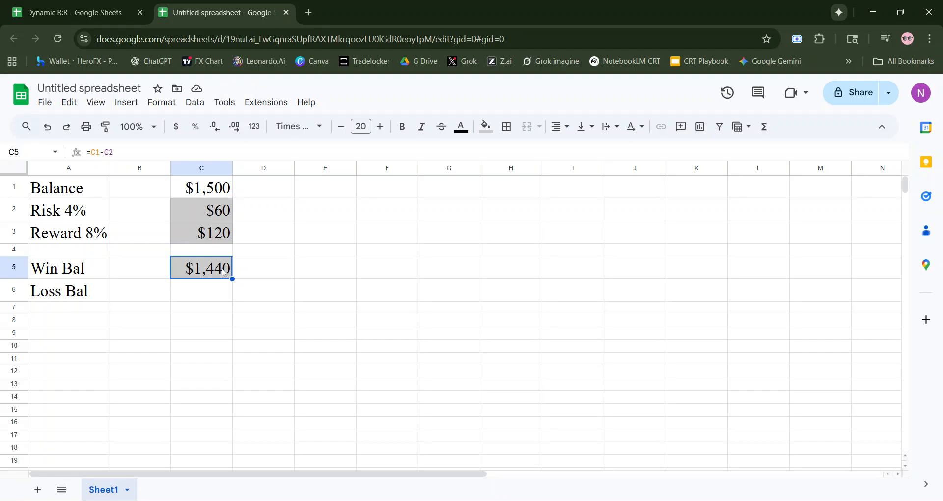
click(210, 295)
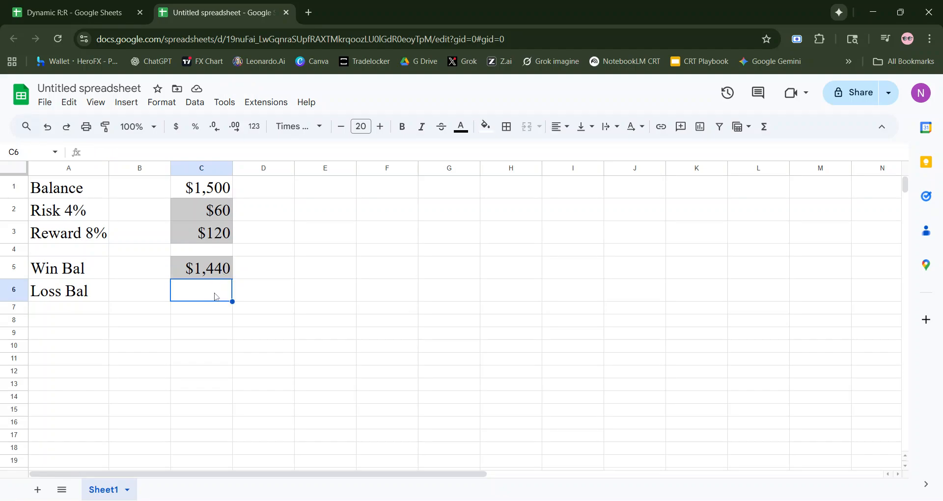
text(-)
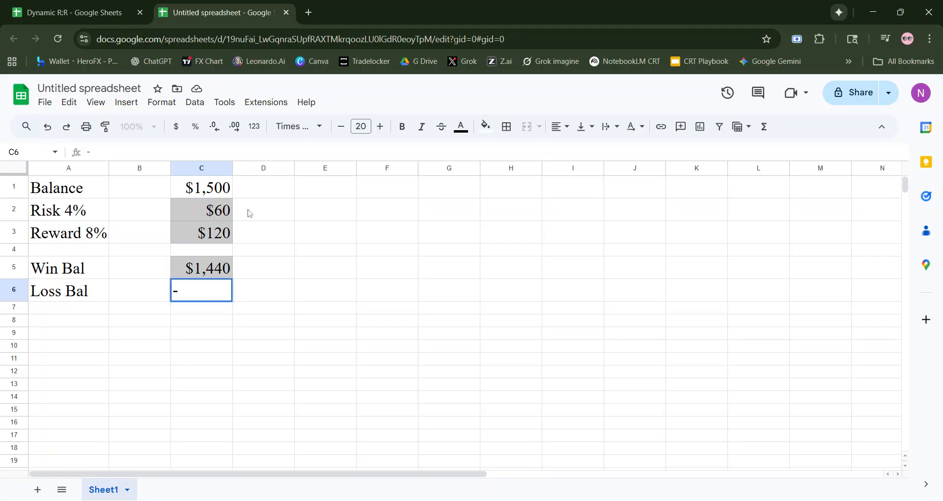
click(223, 194)
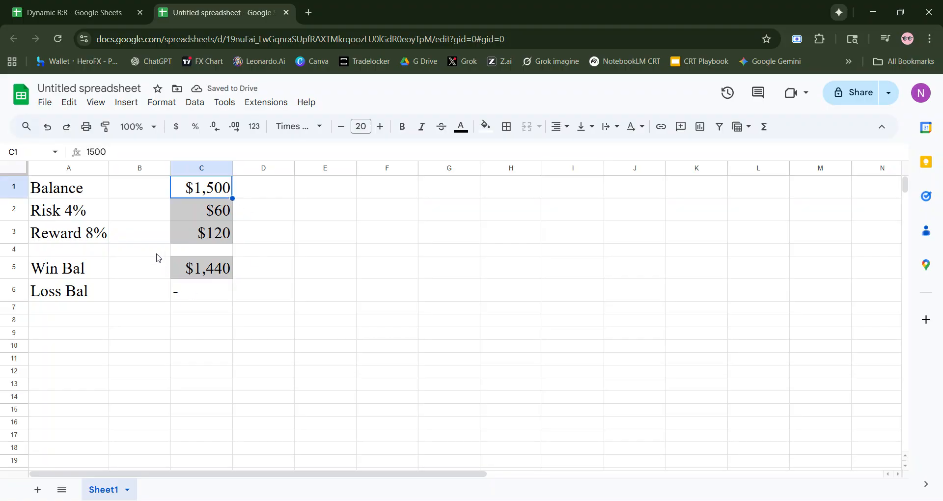
- Replace the stray minus sign in C6 beside Loss Bal with the formula =C1+C3
click(183, 291)
click(90, 152)
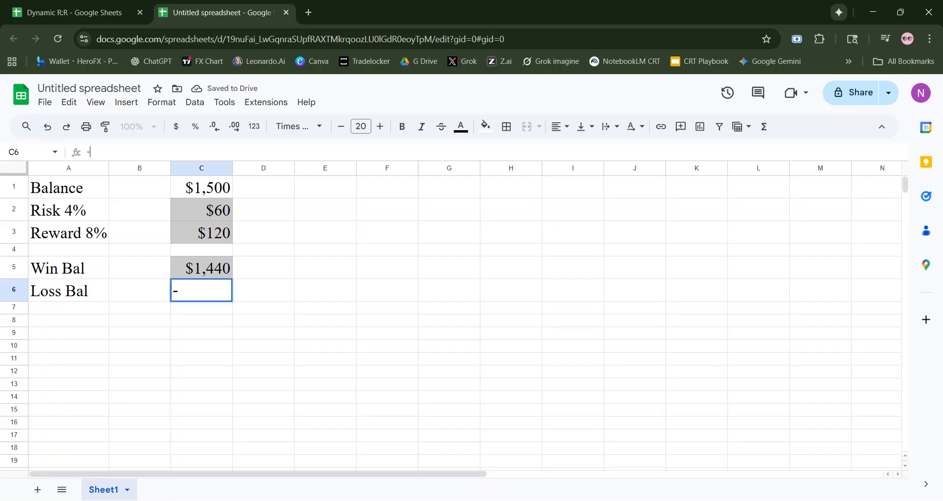
key(BackSpace)
text(=)
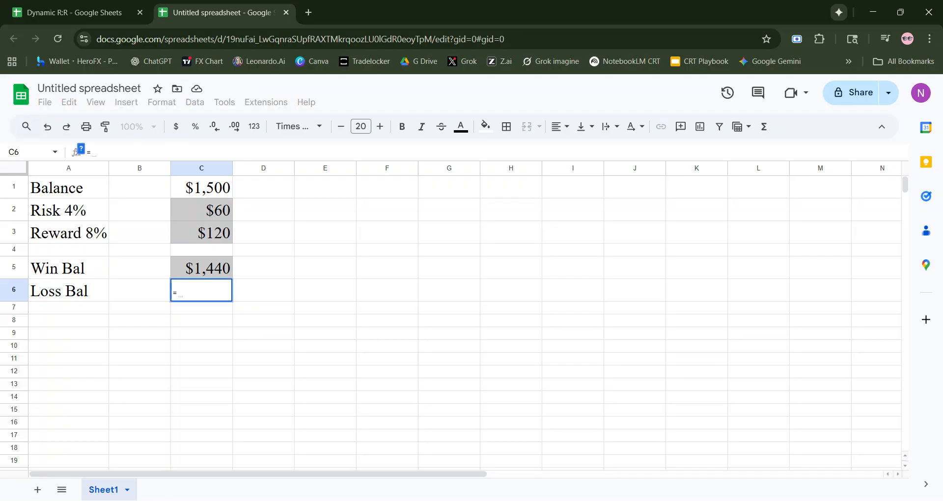
click(229, 186)
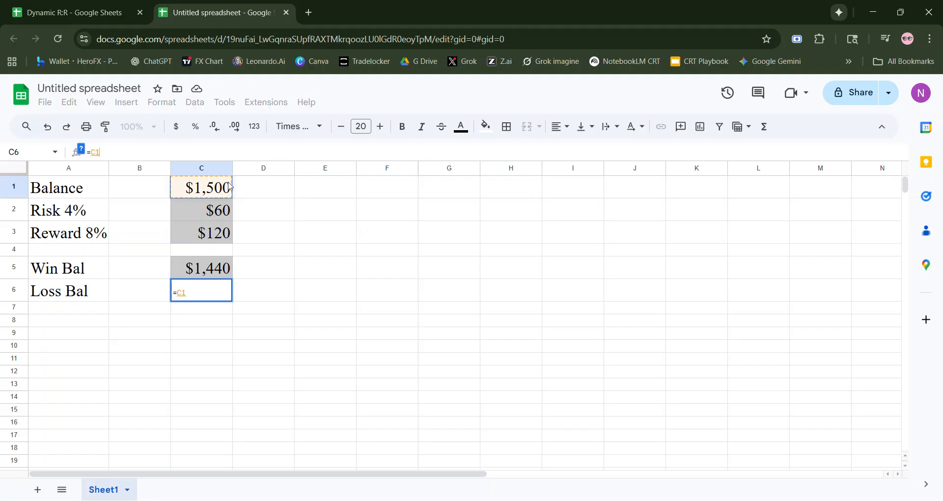
text(+)
click(206, 239)
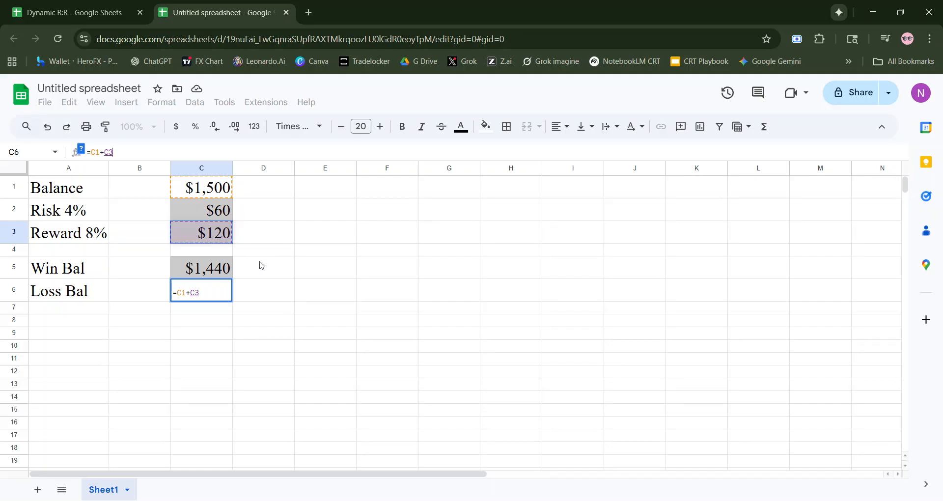
key(Return)
- Fill cell C6 with a gray one shade darker than the fill in C5
key(Up)
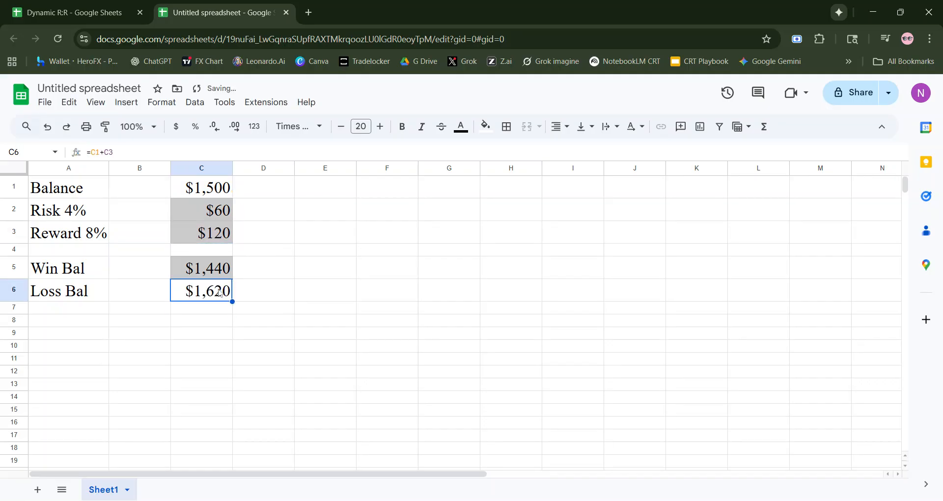
click(486, 127)
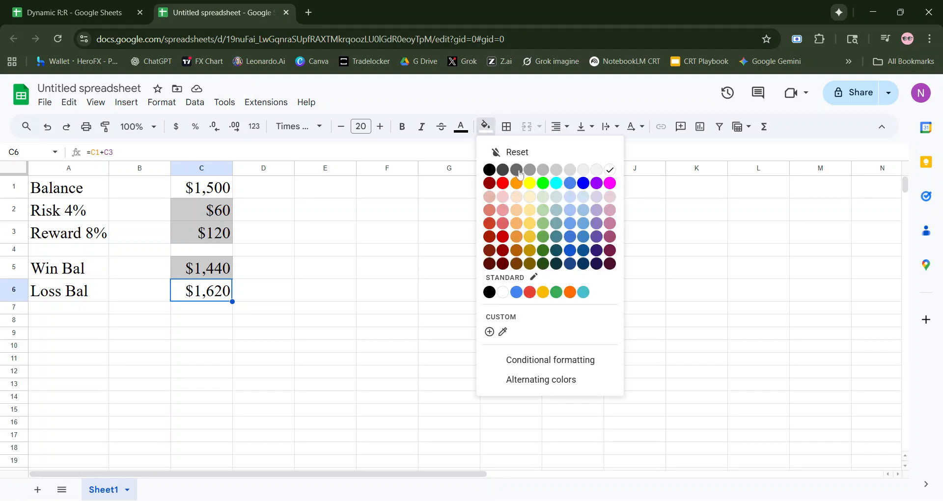
click(543, 172)
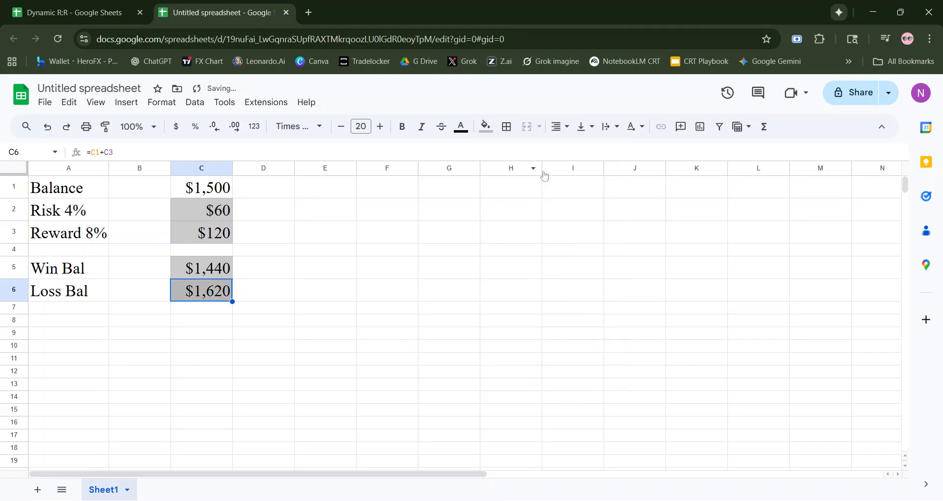
click(398, 222)
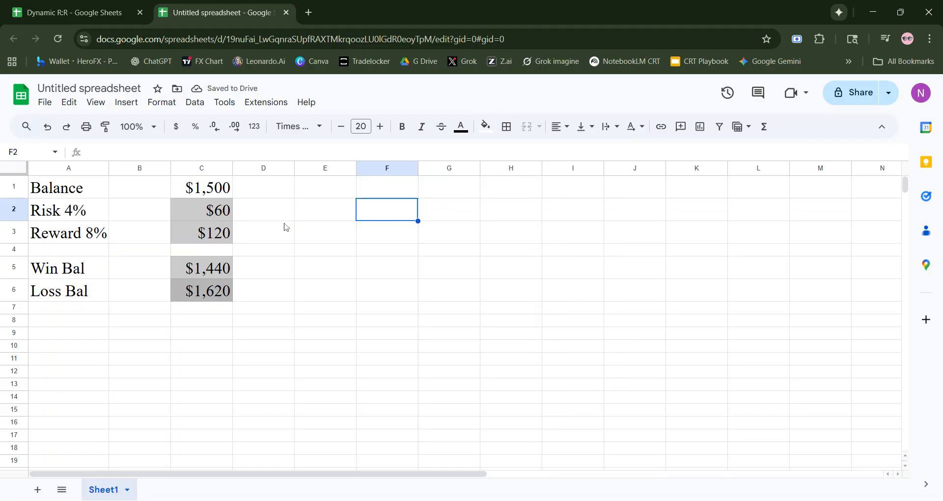
- Make the balance cell C1 bold and set its value to 2000
click(212, 187)
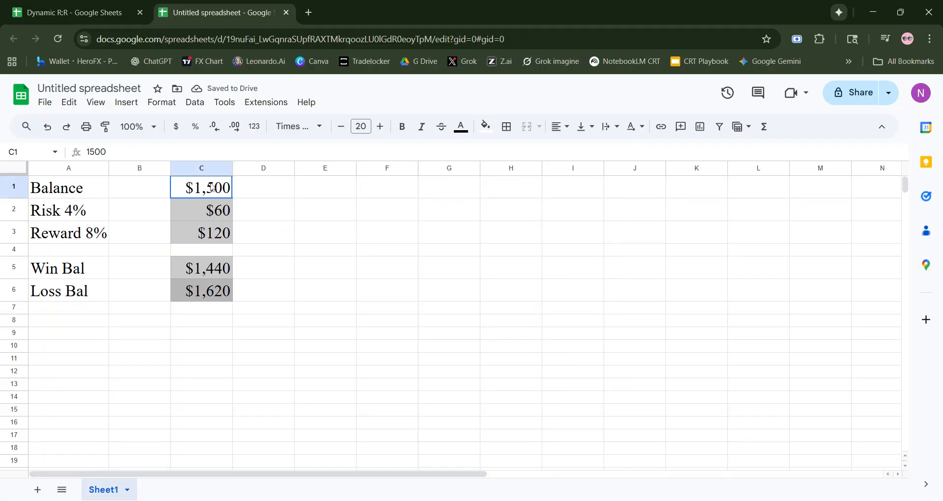
click(411, 126)
text(2000)
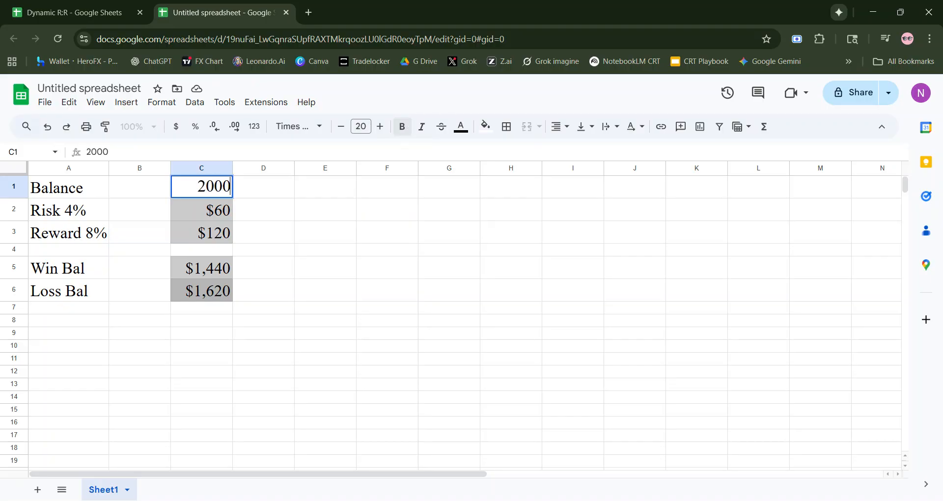
key(Return)
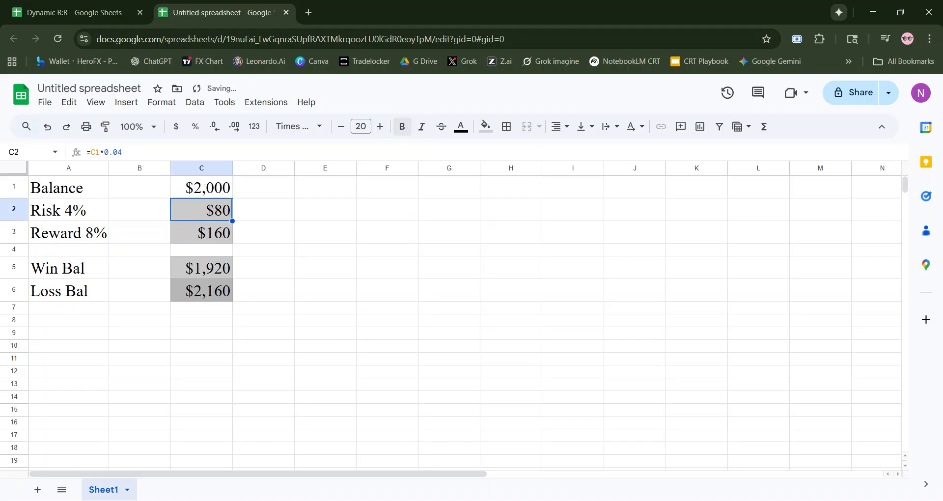
- Set the balance in C1 to 500
key(Up)
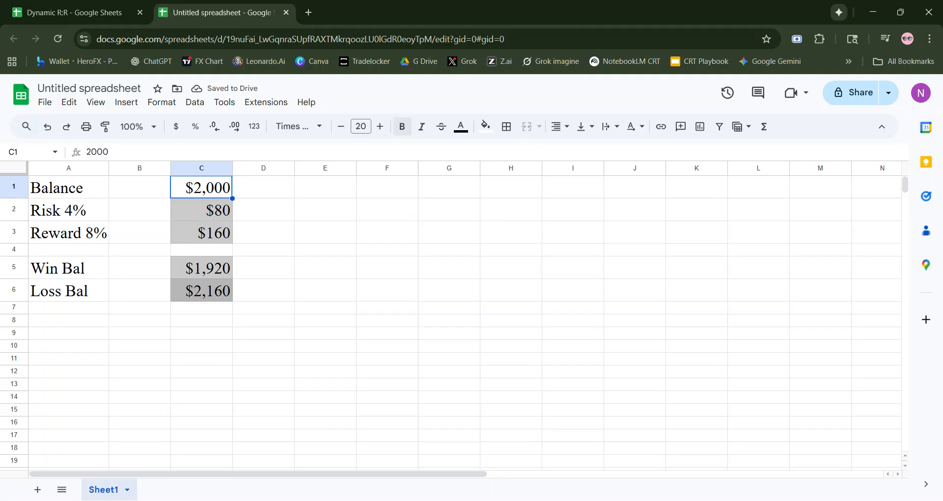
text(500)
key(Return)
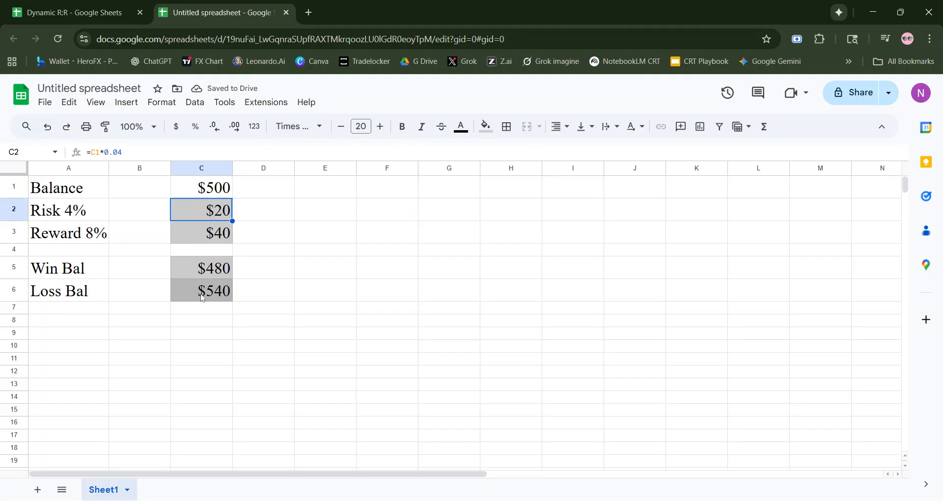
- Review the risk formula in C2 and the reward formula in C3 without changing them
click(122, 151)
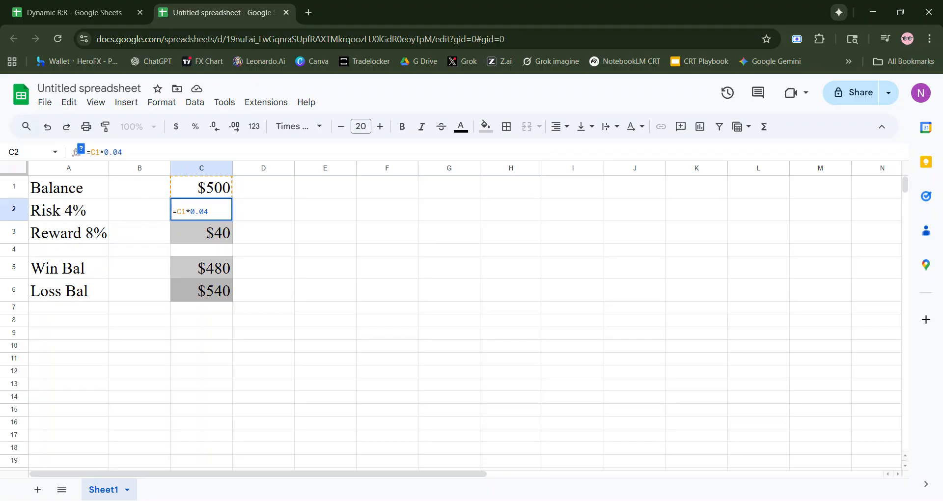
click(329, 242)
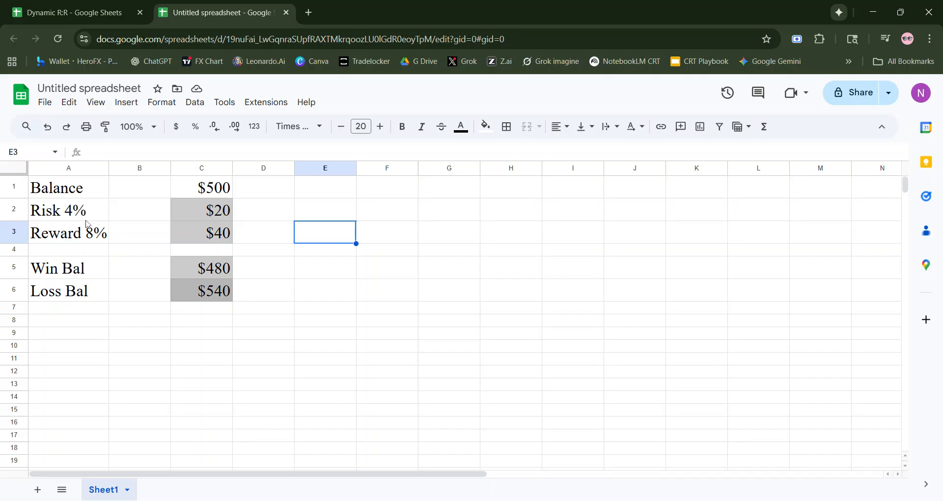
click(186, 212)
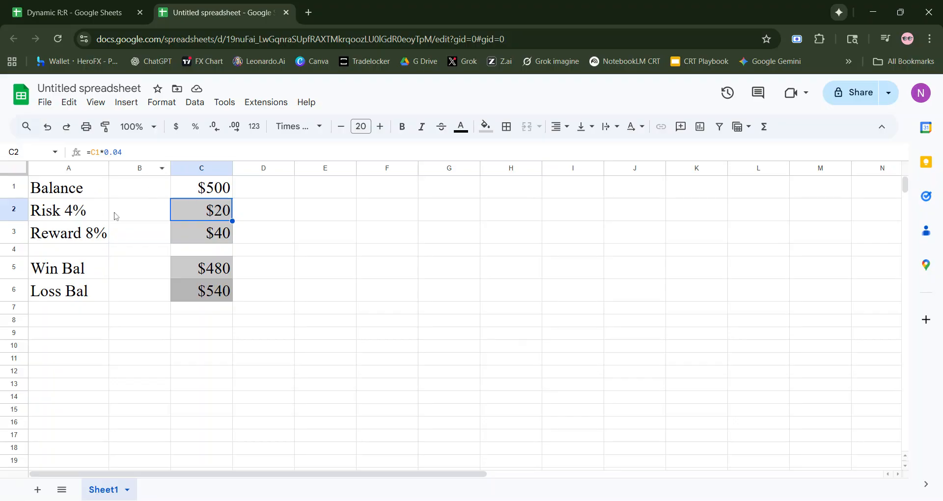
click(181, 234)
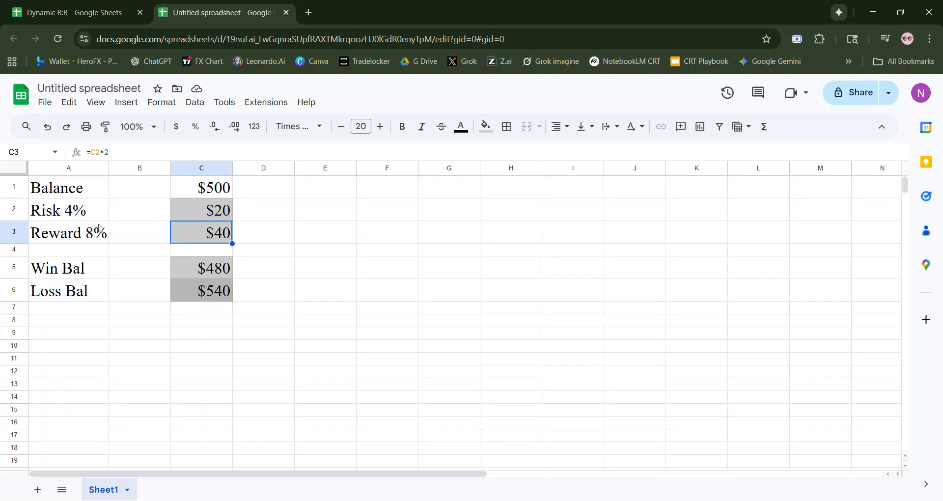
- Enter the note "1:2 Risk Reward" in cell E1
click(331, 192)
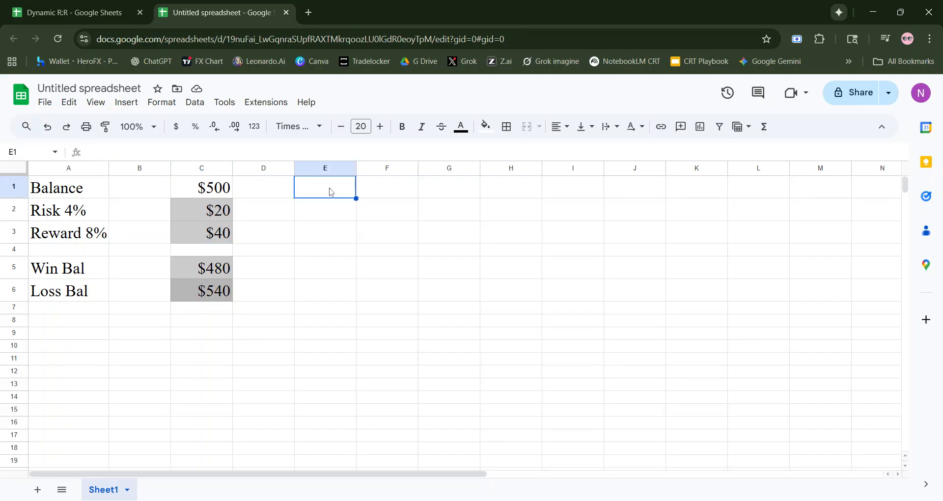
text(1:2 )
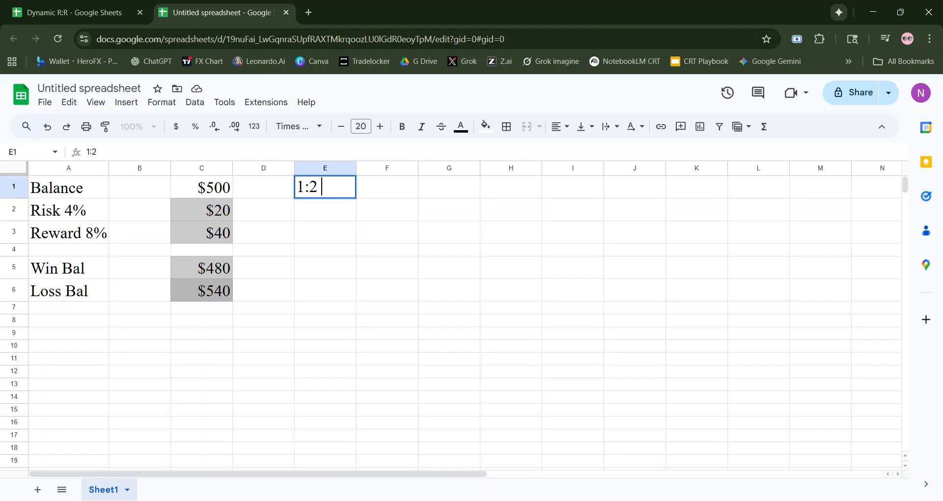
text(Risk Reward)
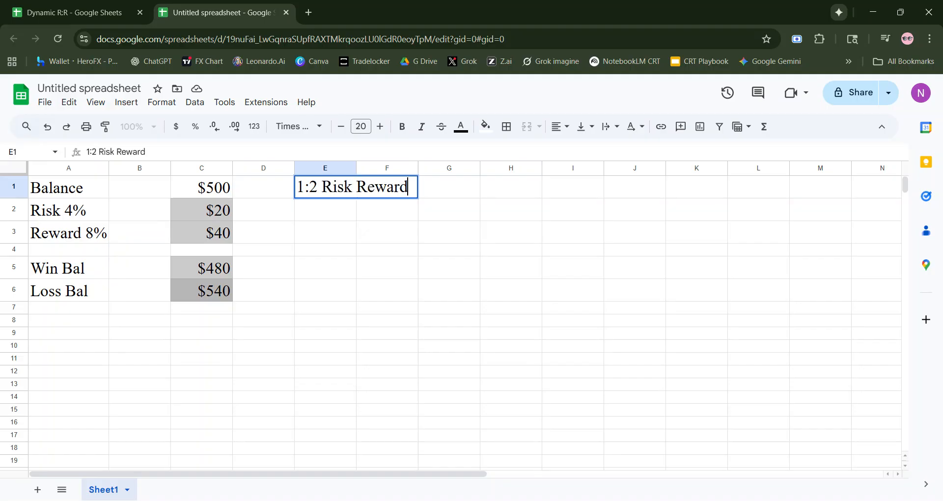
key(Return)
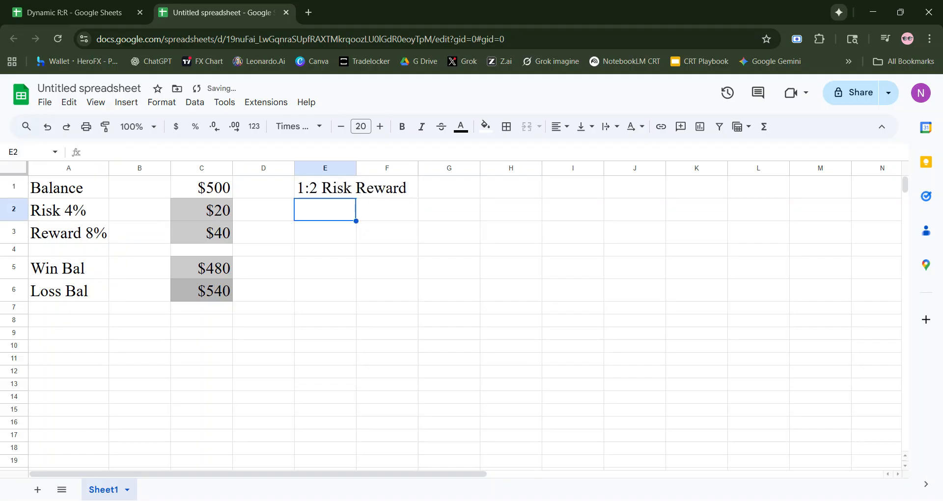
- Check the percentages in the risk and reward labels in A2 and A3
click(74, 221)
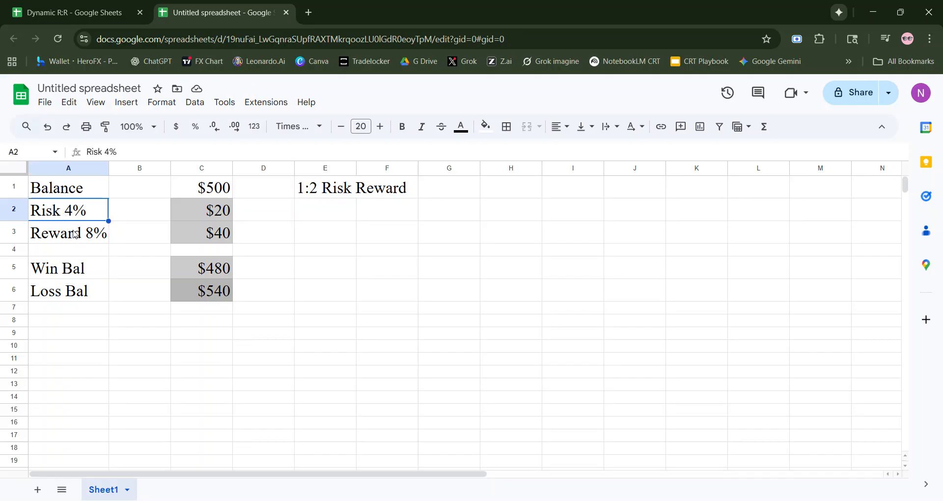
click(74, 234)
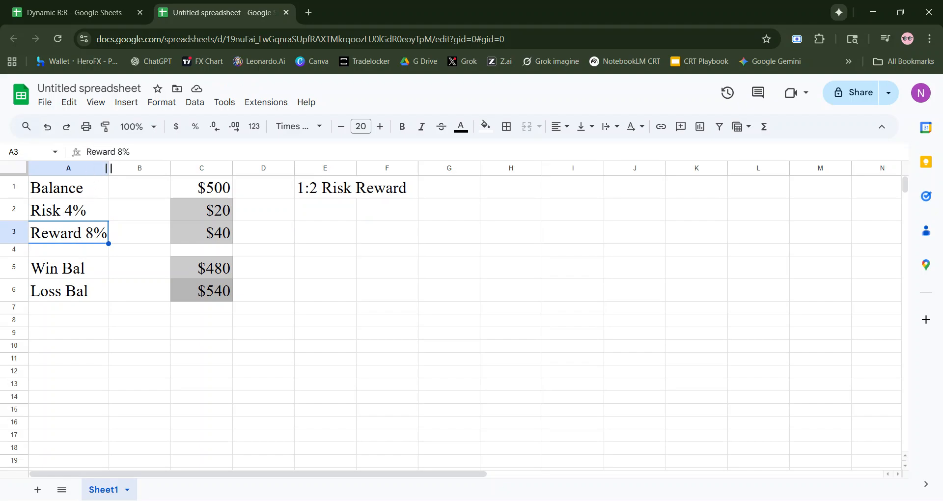
- Change the reward label in A3 to "Reward 12%"
click(122, 152)
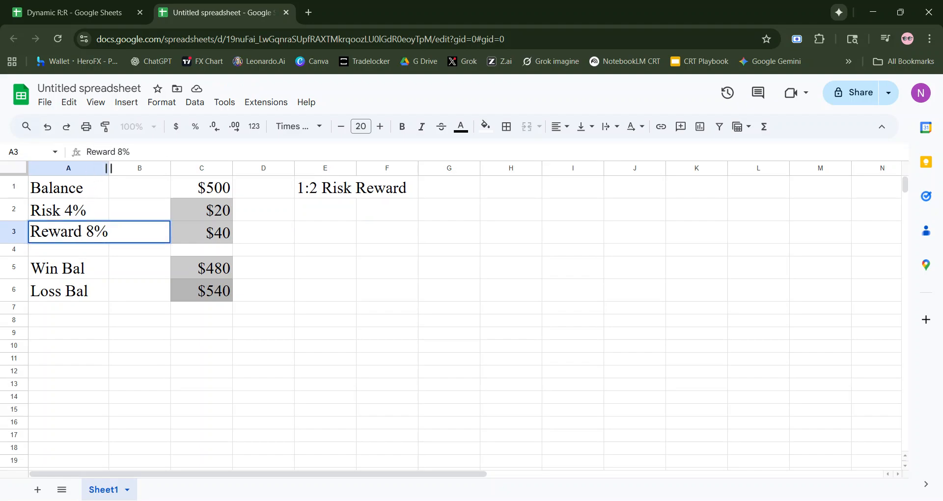
key(BackSpace)
text(12)
key(Return)
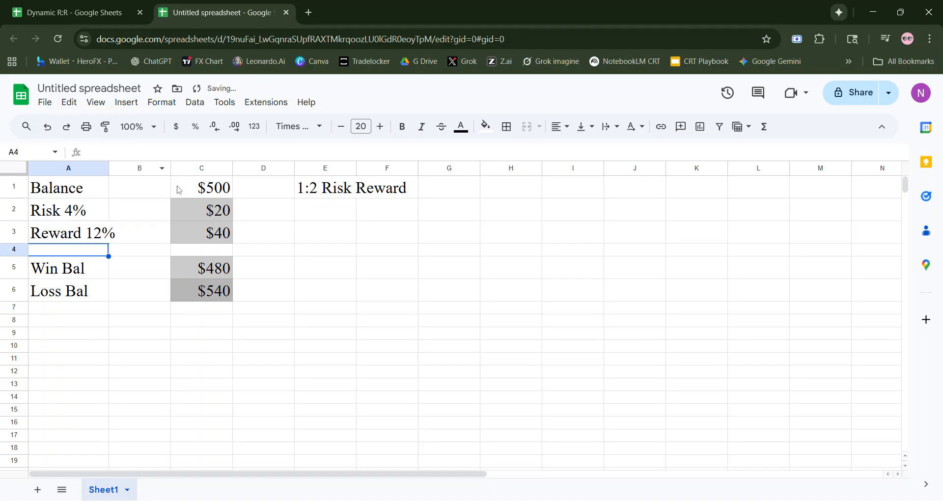
- Change the reward formula in C3 to =C2*3 so the reward is three times the risk
click(212, 211)
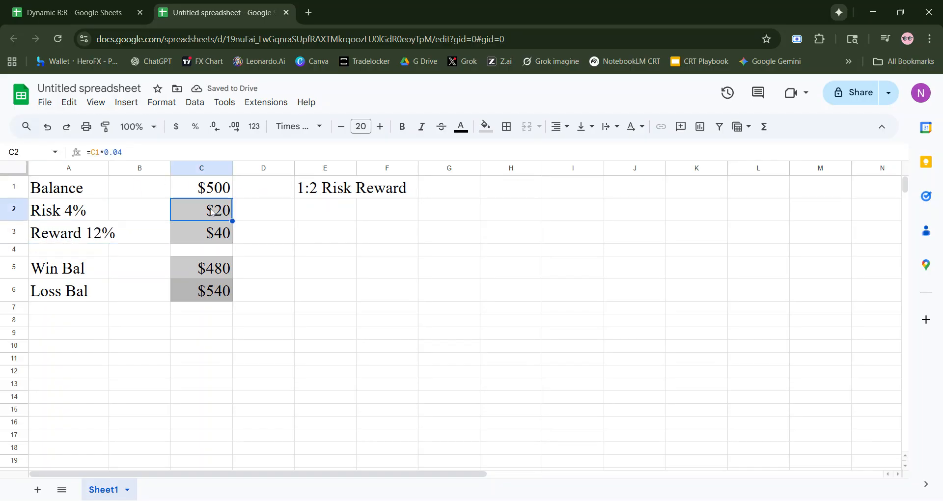
click(210, 234)
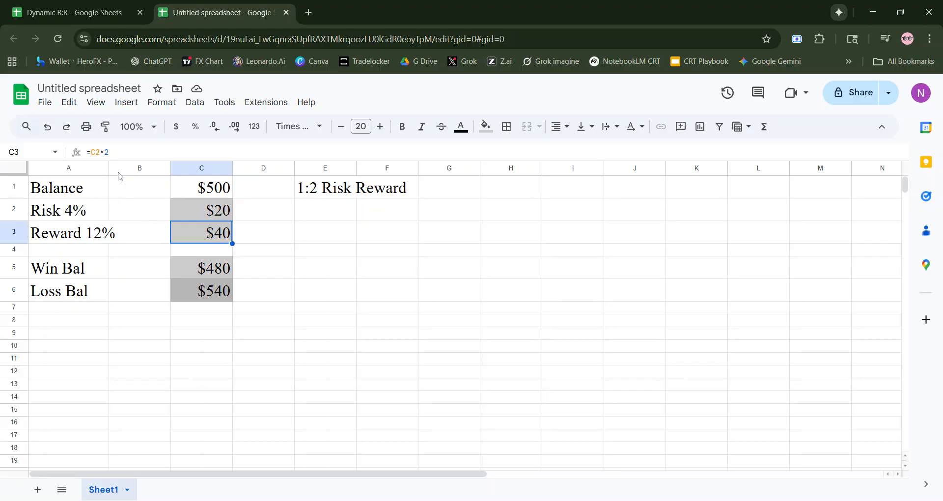
click(111, 152)
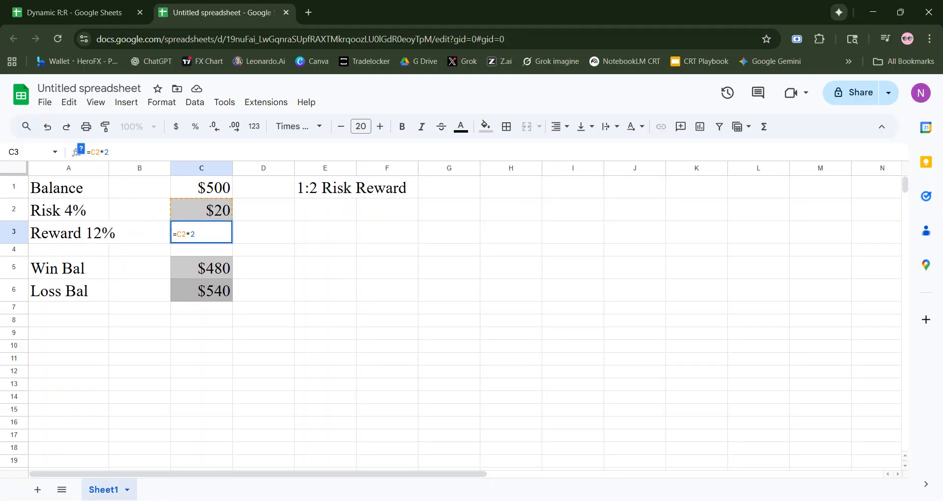
key(BackSpace)
text(3)
key(Return)
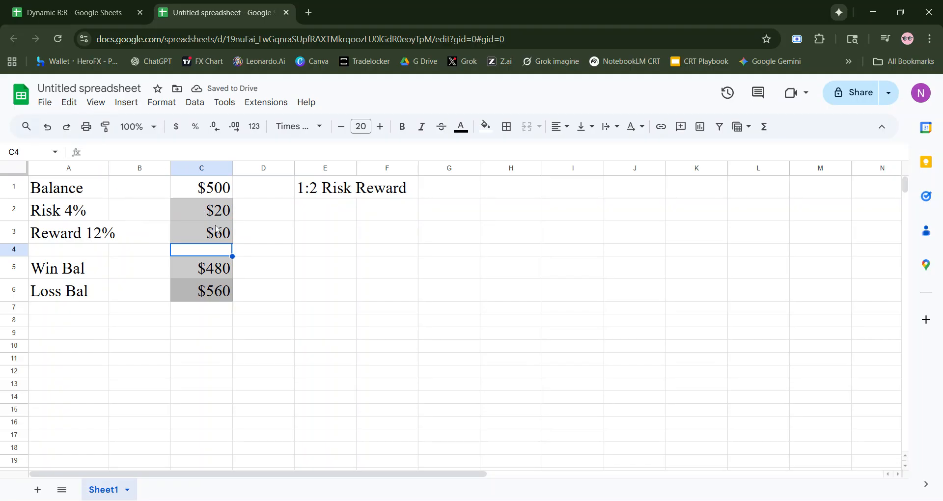
- Review the balance formulas in C5 and C6 and compare the risk and reward formulas with the risk label in A2
click(216, 269)
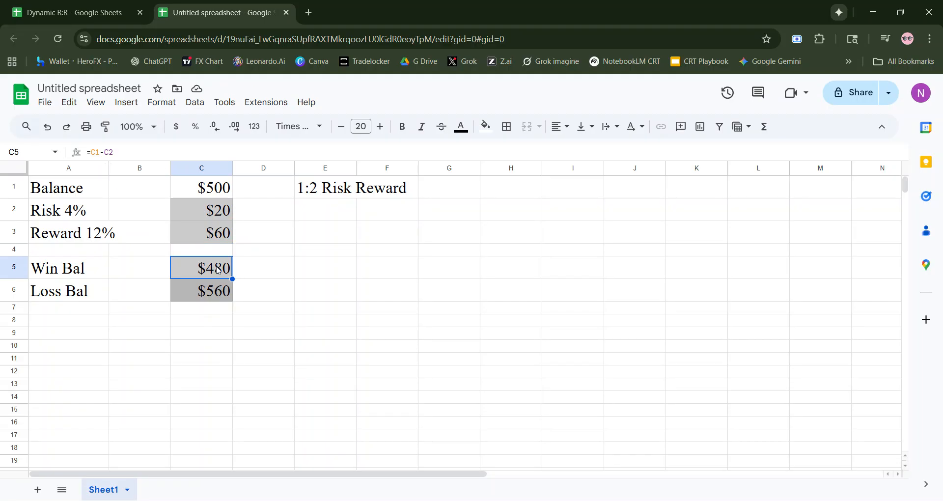
click(218, 298)
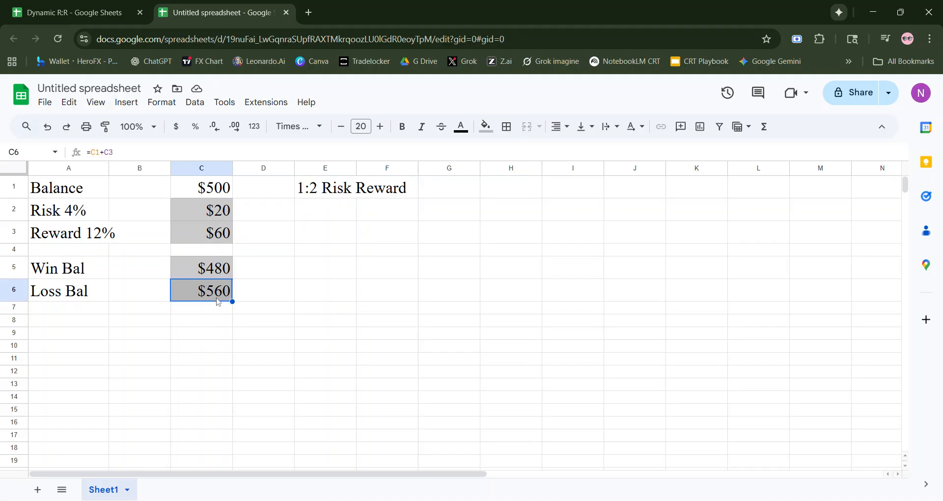
click(223, 210)
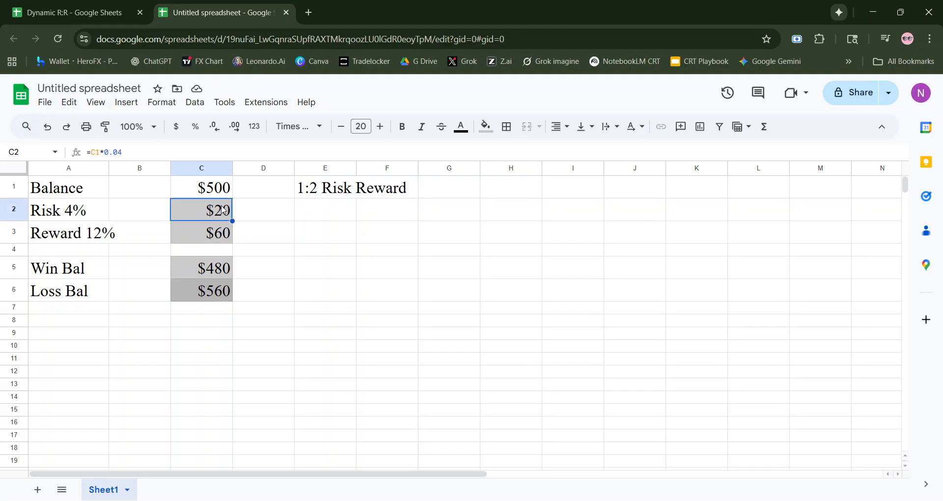
click(217, 233)
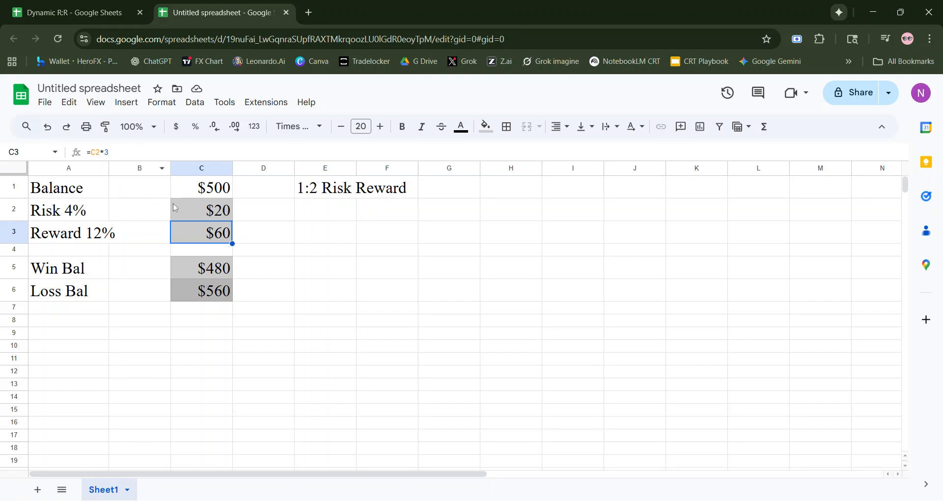
click(184, 212)
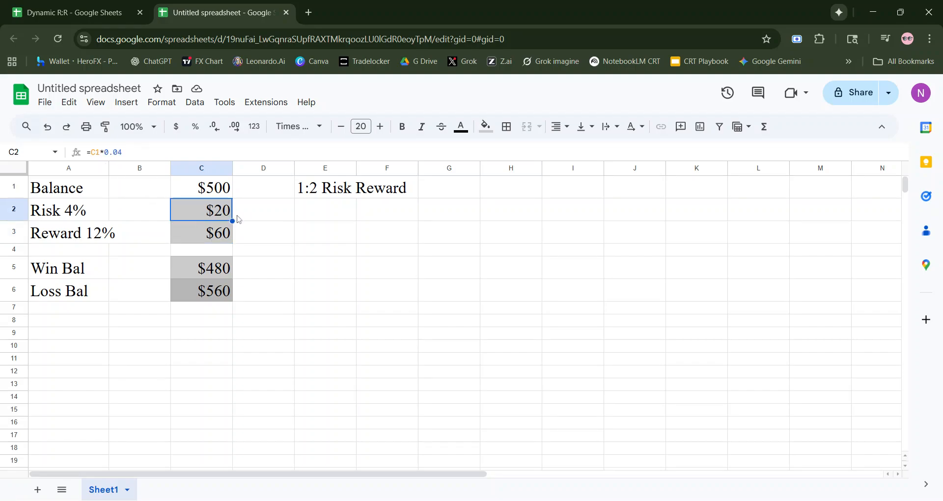
click(133, 152)
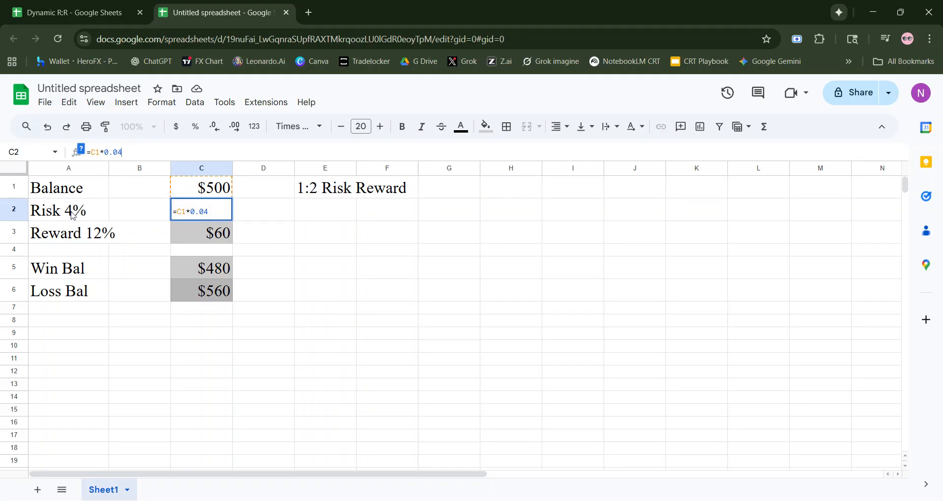
click(72, 215)
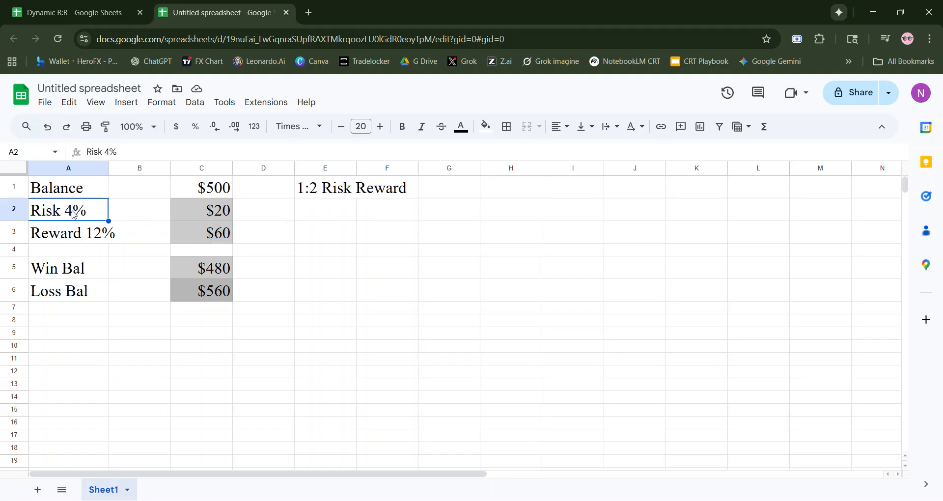
click(188, 206)
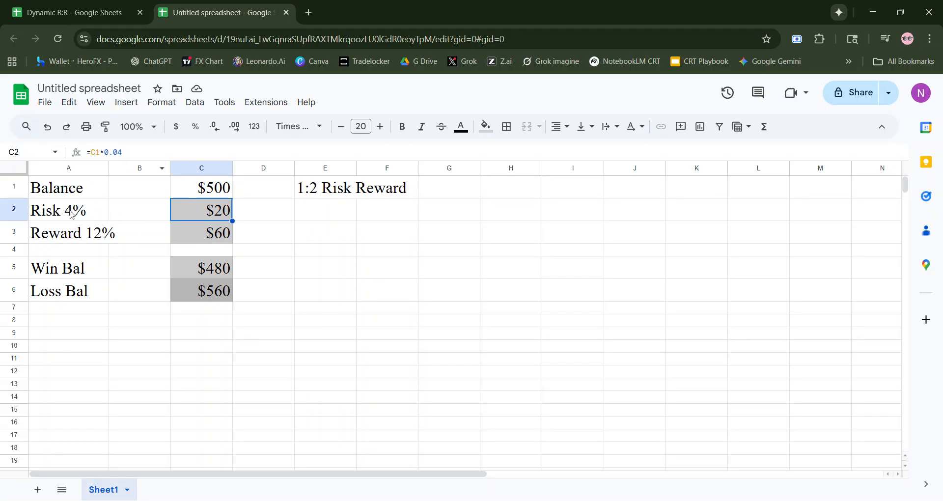
- Change the note in E1 to "1:3 Risk Reward"
click(301, 190)
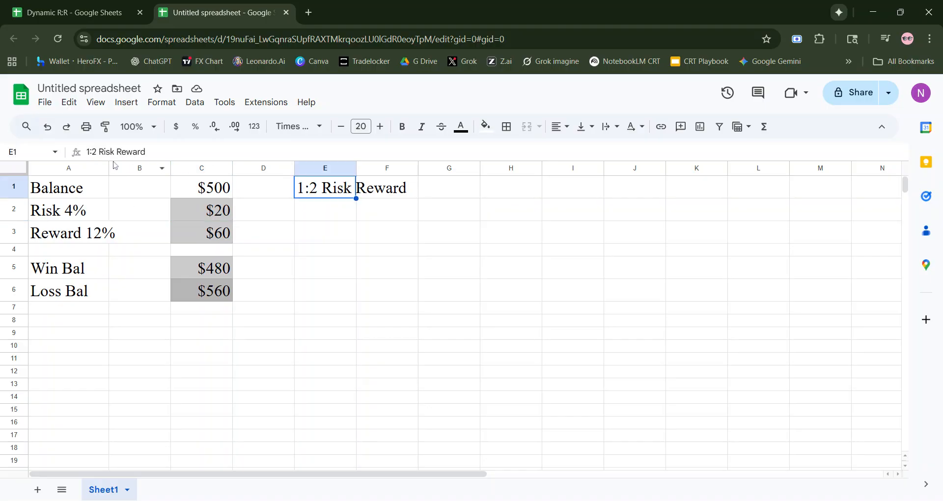
click(96, 152)
text(\)
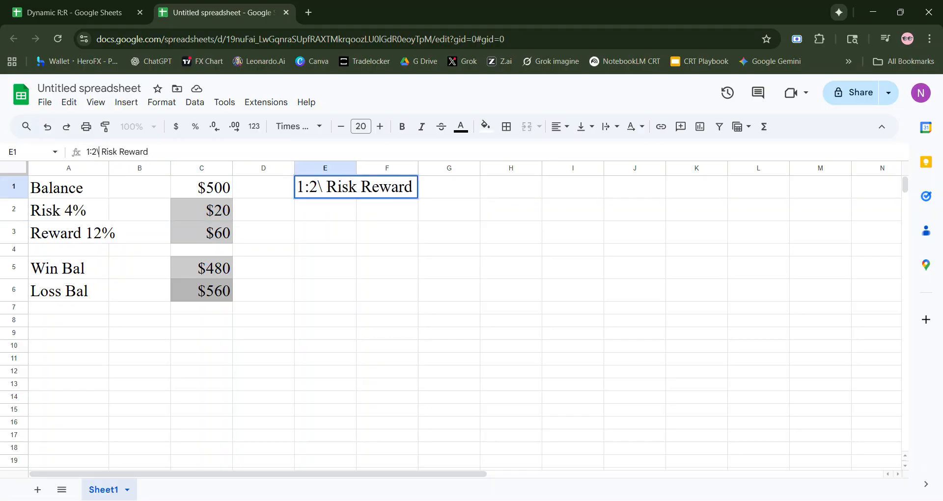
key(BackSpace)
key(BackSpace)
text(3)
key(Return)
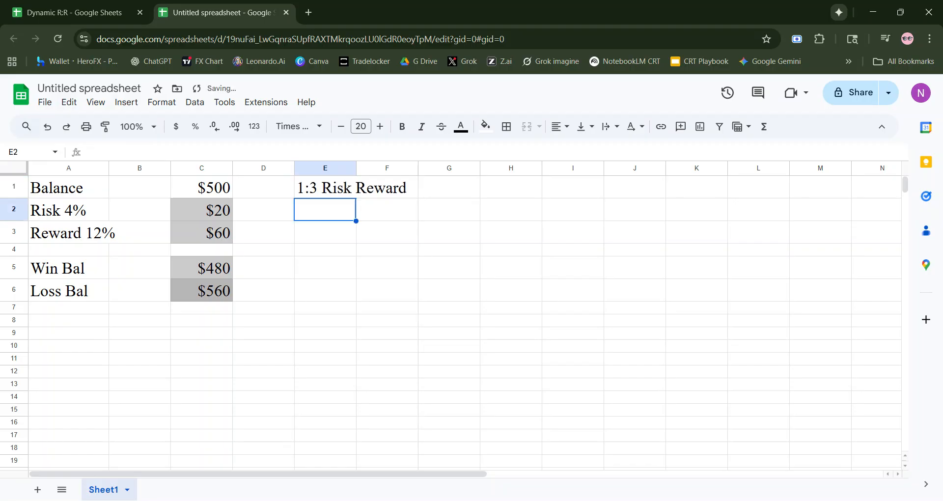
- Check the calculated risk, reward, win balance and loss balance in C2, C3, C5 and C6
click(213, 209)
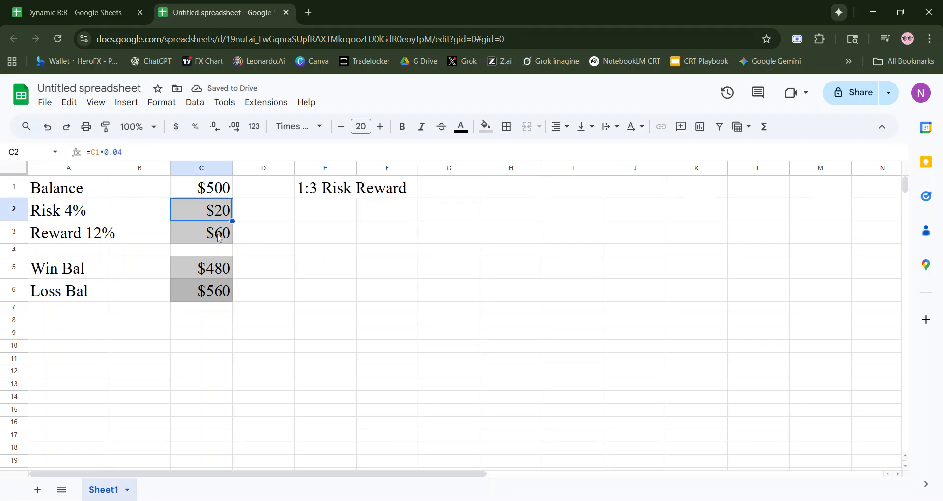
click(218, 234)
click(217, 270)
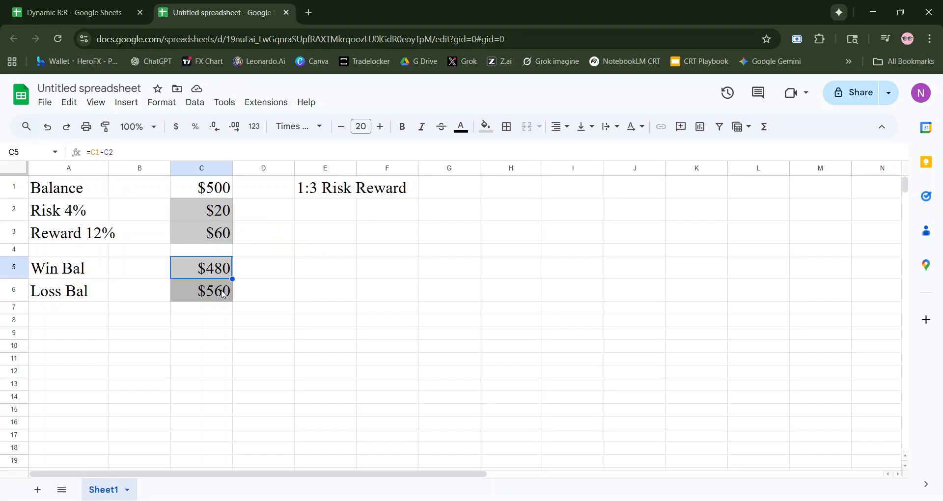
click(223, 289)
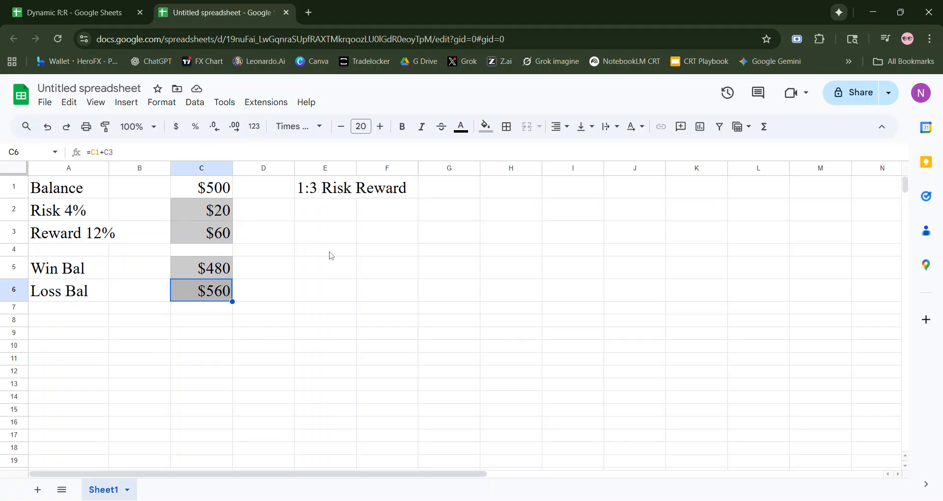
- Test the calculator by entering balances of 100 and 10000 in C1
click(214, 188)
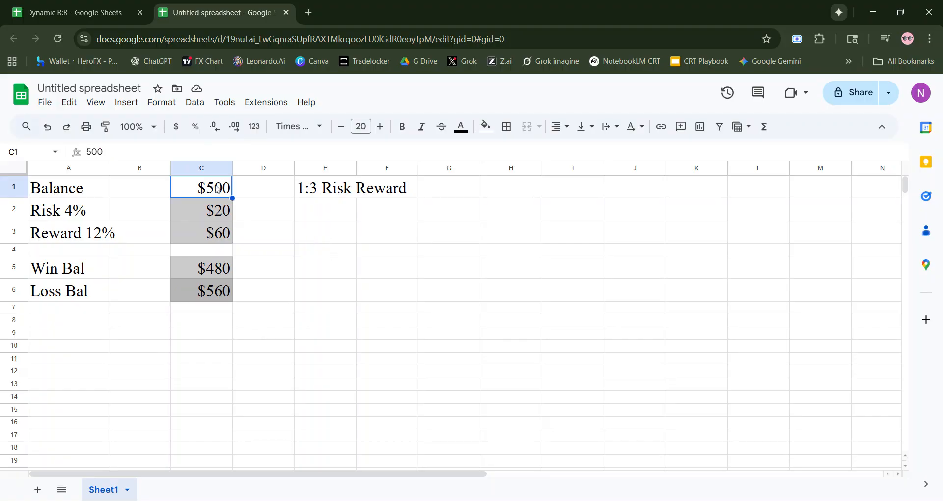
text(100)
key(Return)
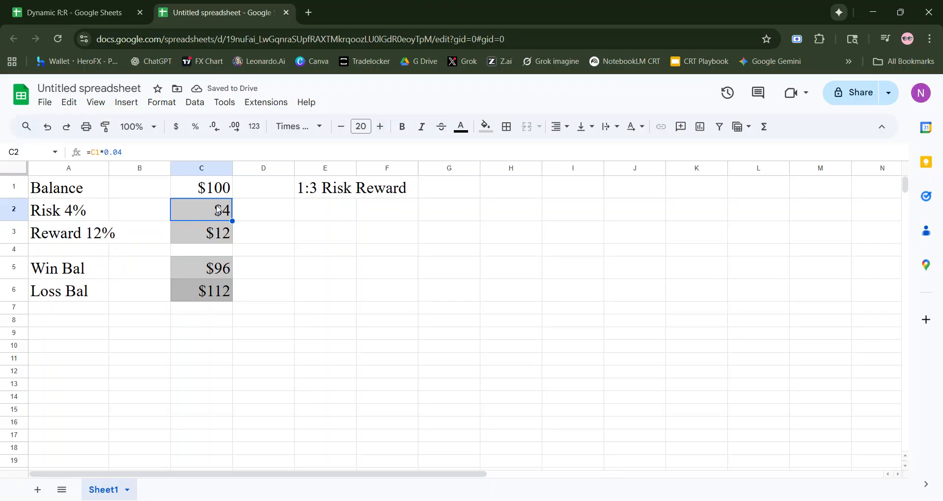
click(217, 189)
text(10000)
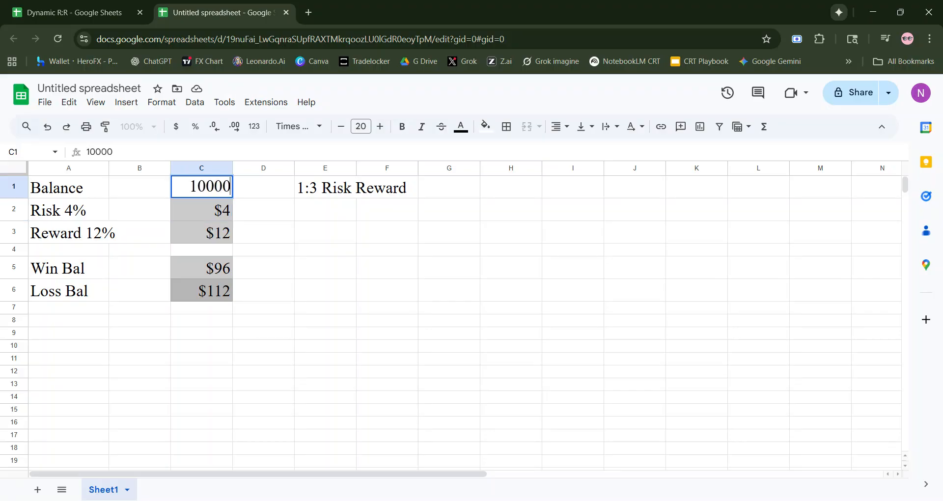
key(Return)
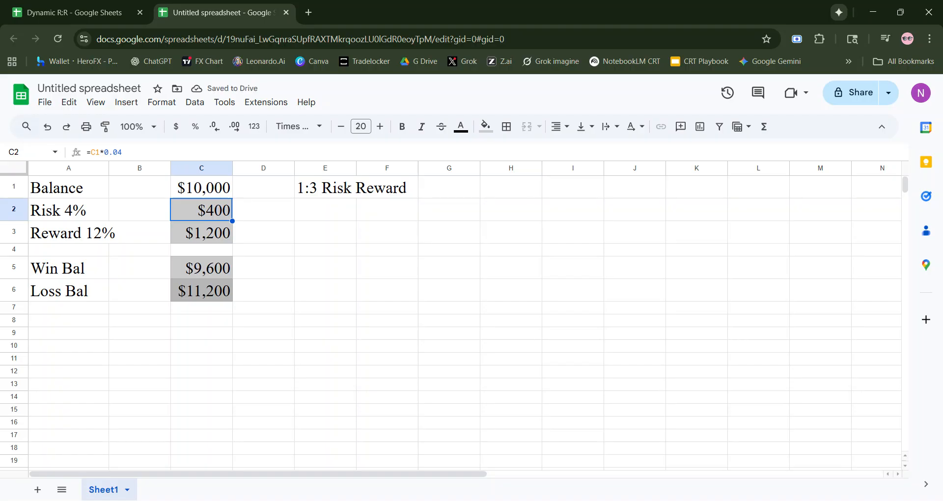
- Set the balance in C1 to 1000
click(218, 191)
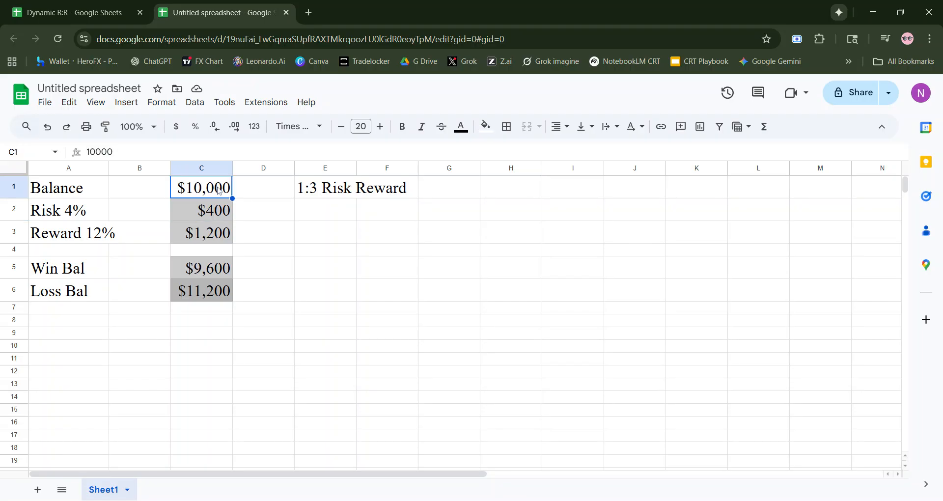
text(1000)
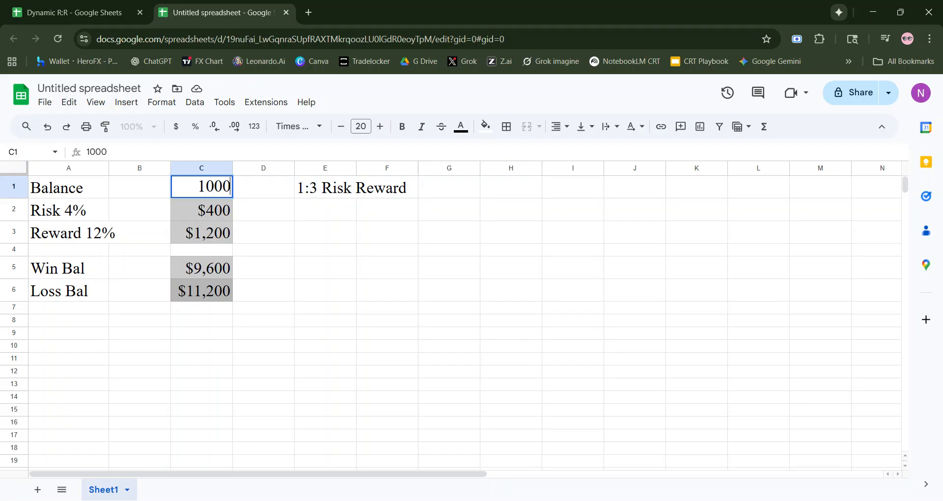
key(Return)
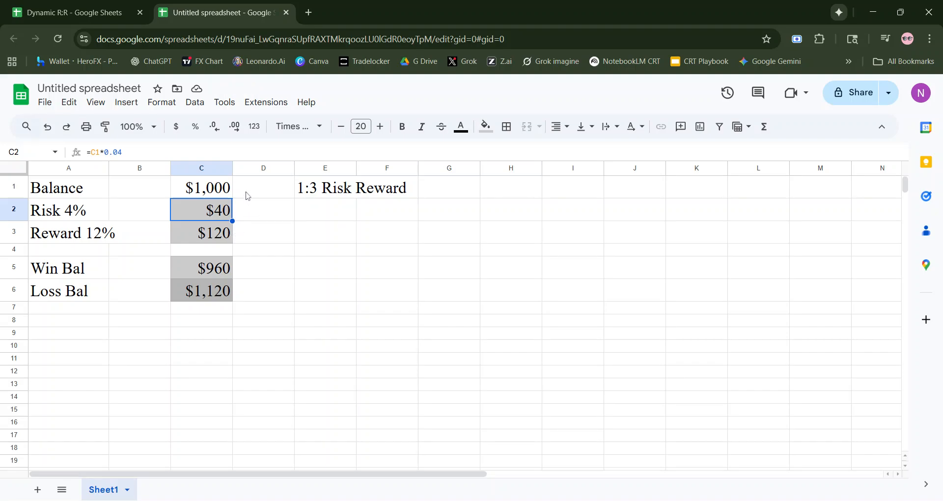
click(348, 239)
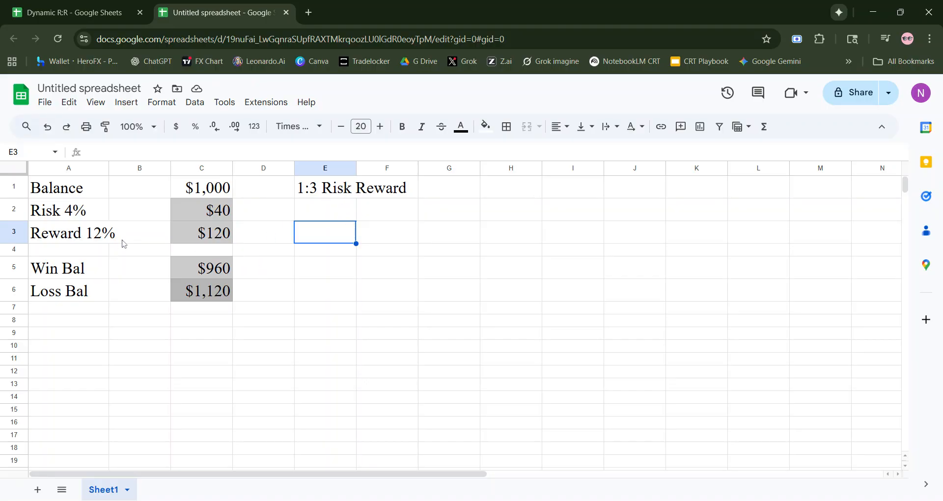
click(225, 196)
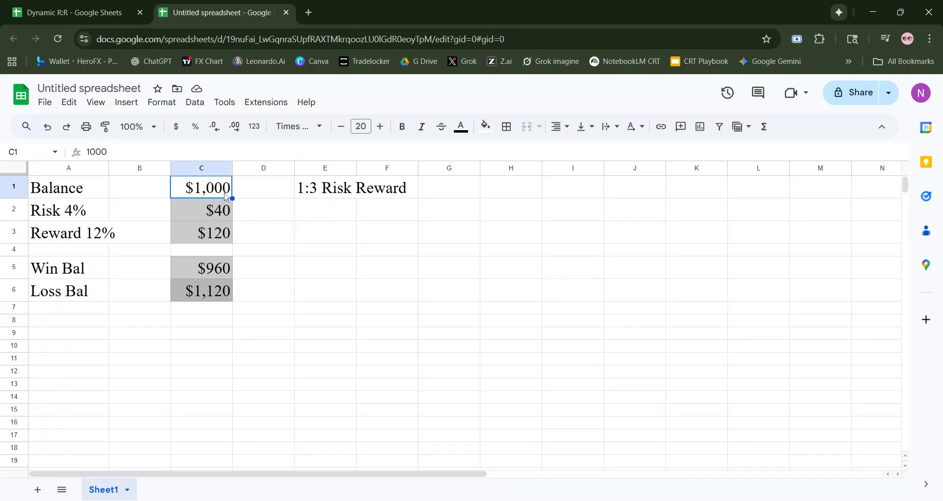